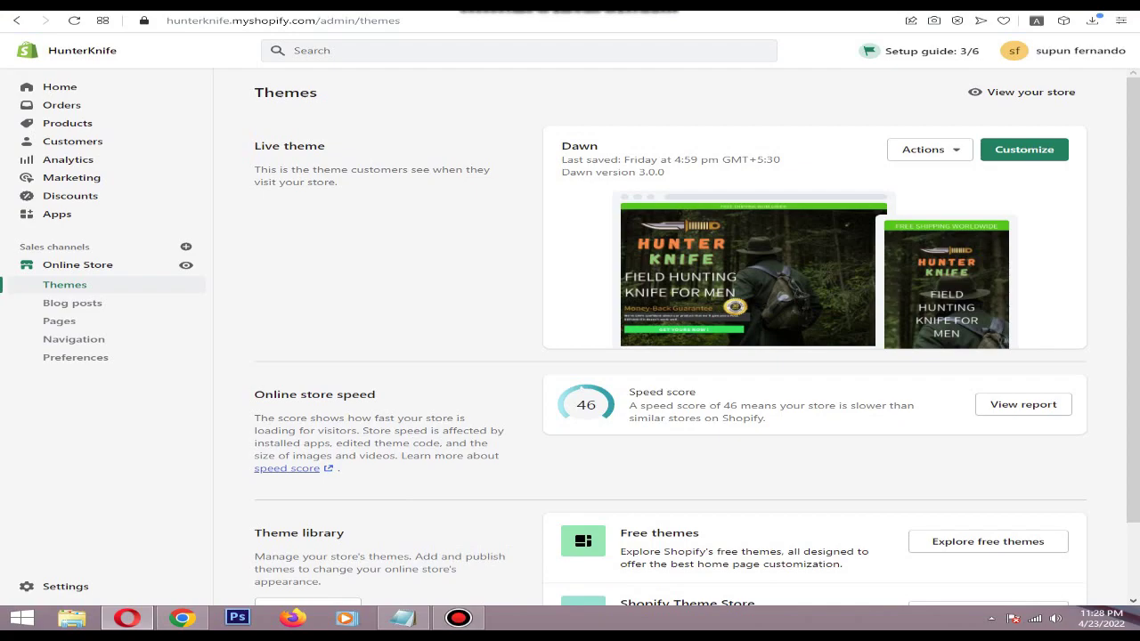
Switch to the Pinterest Help Center article on linking Shopify and Pinterest accounts and check its web address.
key("ctrl+Tab")
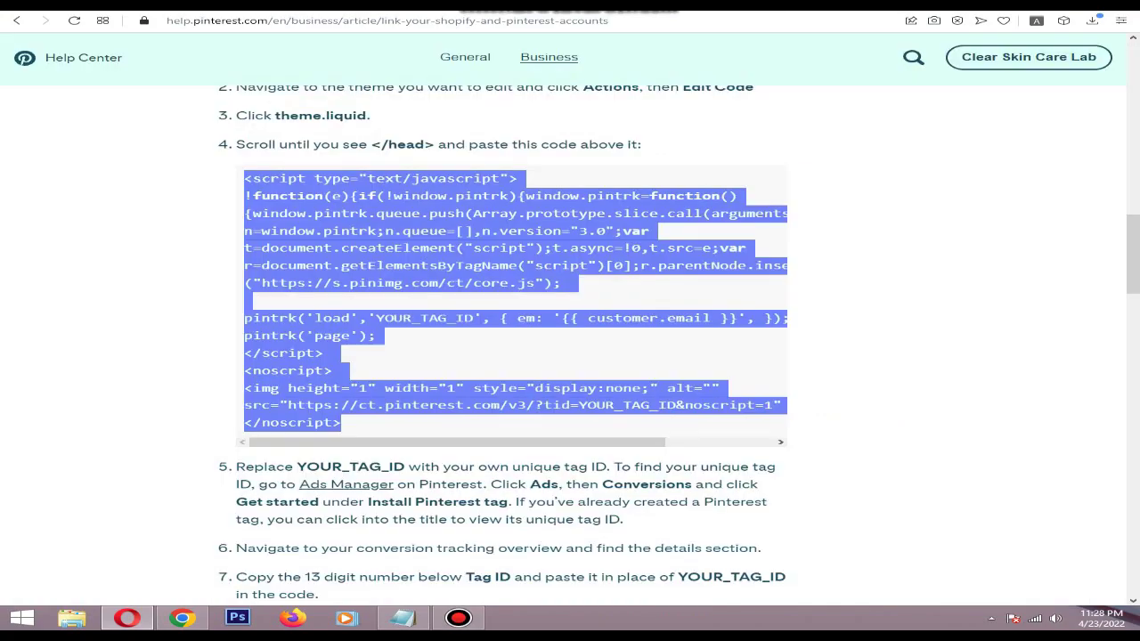
left_click(202, 20)
left_click(202, 20)
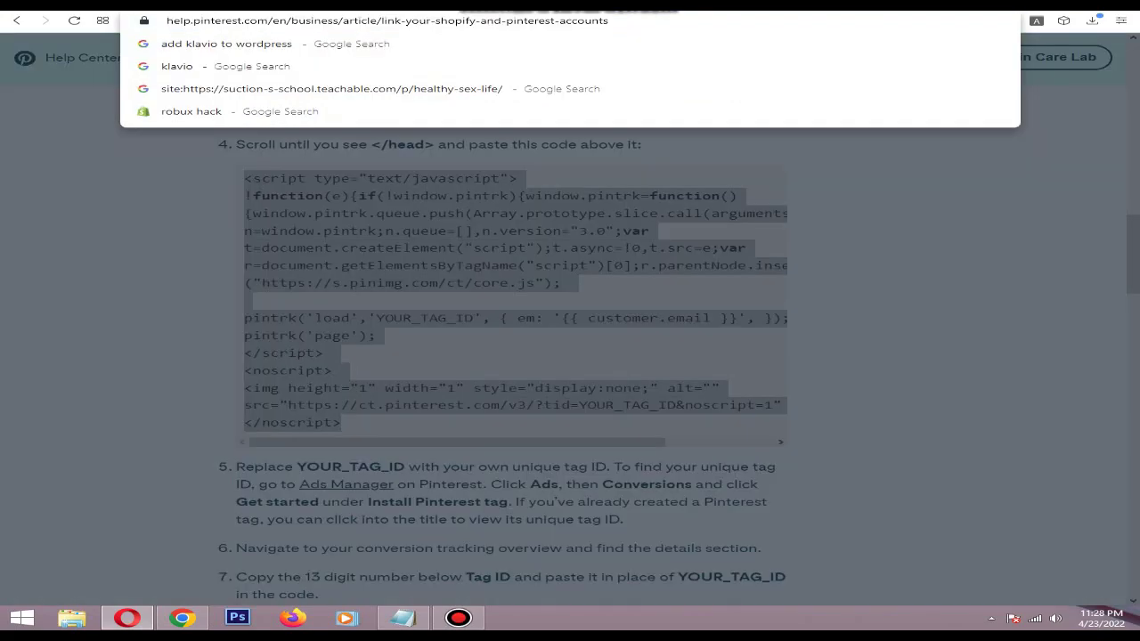
key("ctrl+a")
key("Escape")
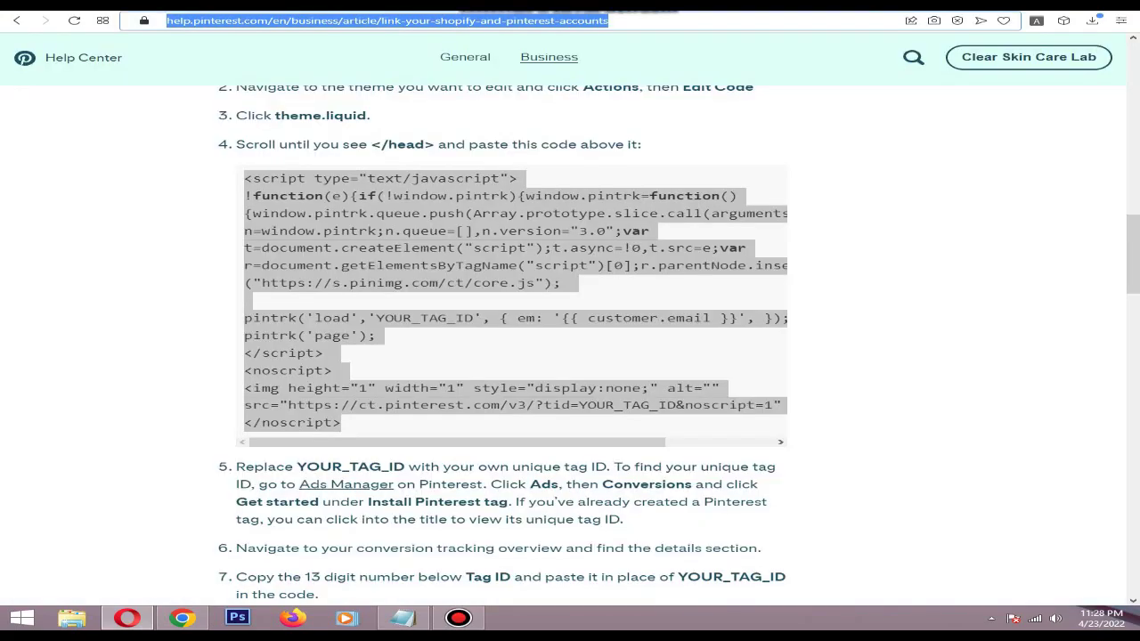
left_click(557, 501)
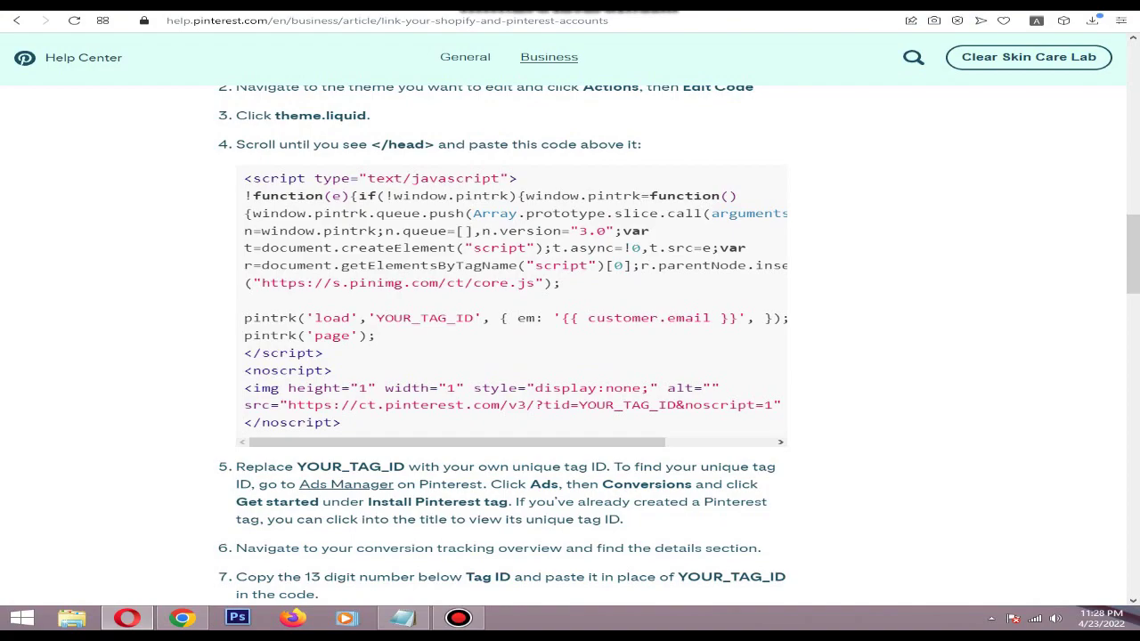
Copy the full Pinterest tag base code from the instructions for manually adding the tag to Shopify.
scroll(502, 348, "up", 2)
scroll(502, 347, "down", 2)
left_click_drag(244, 178, 342, 423)
scroll(357, 421, "up", 2)
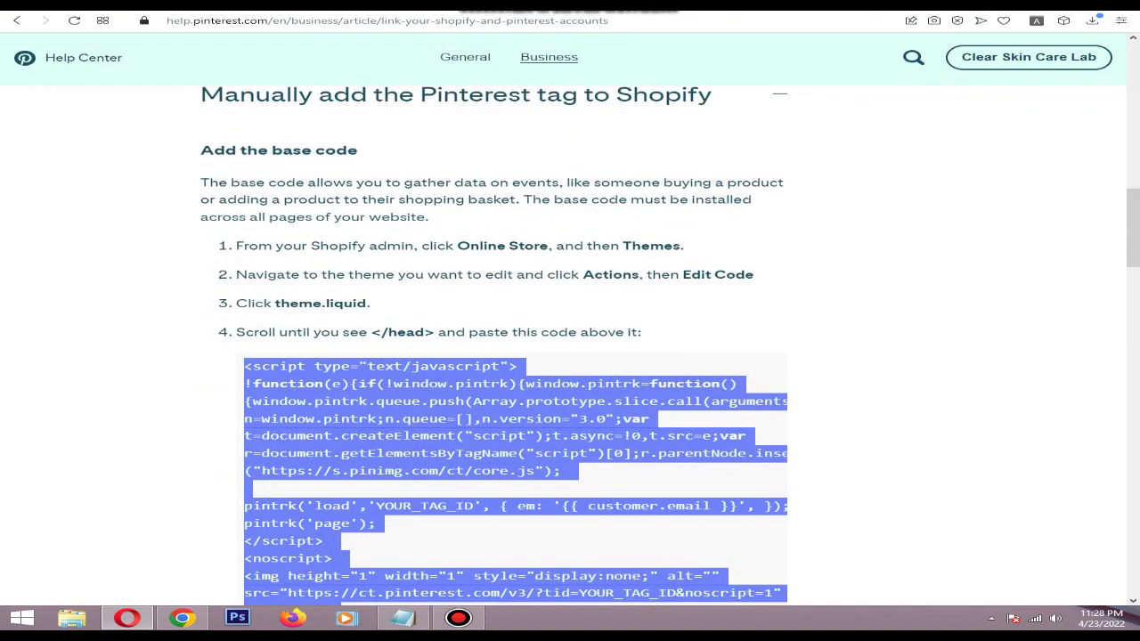
scroll(502, 347, "up", 1)
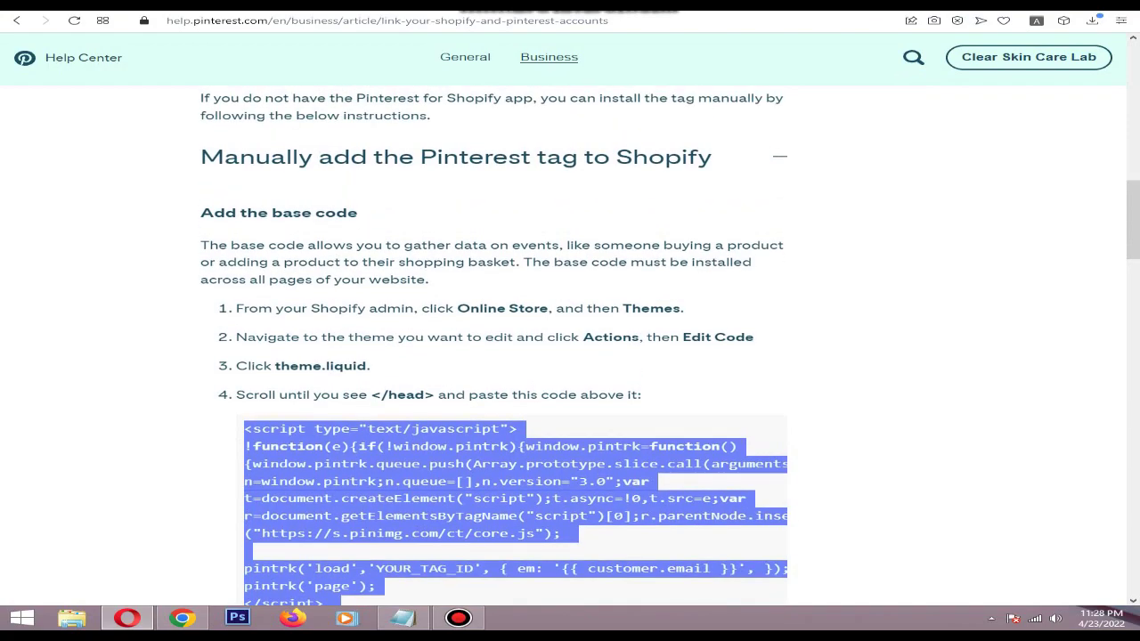
scroll(446, 302, "down", 3)
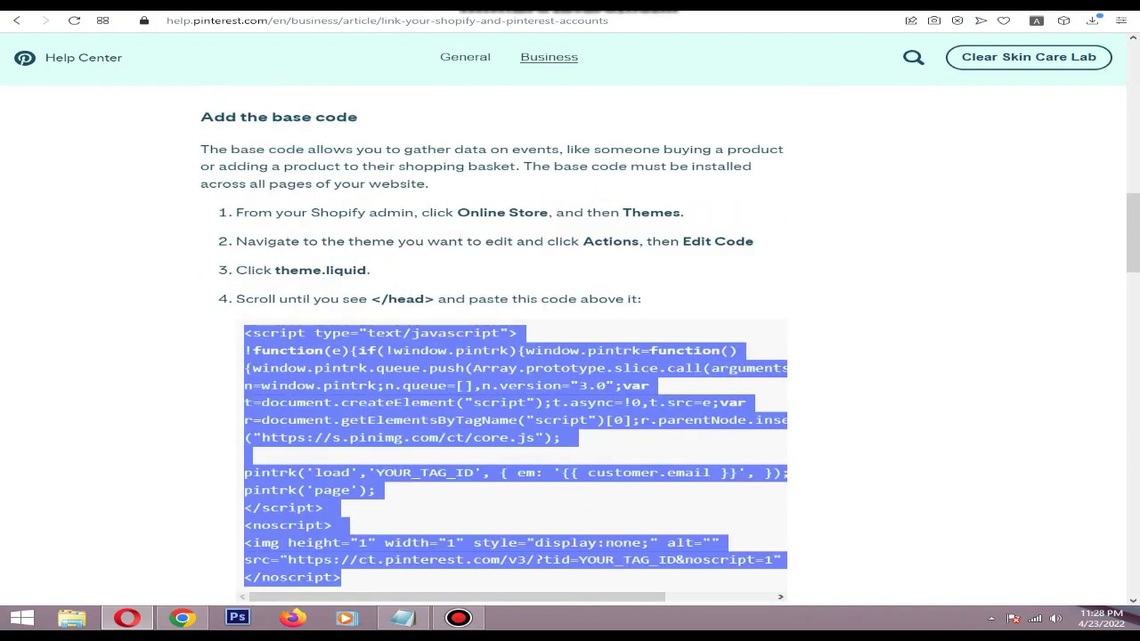
right_click(425, 258)
left_click(470, 307)
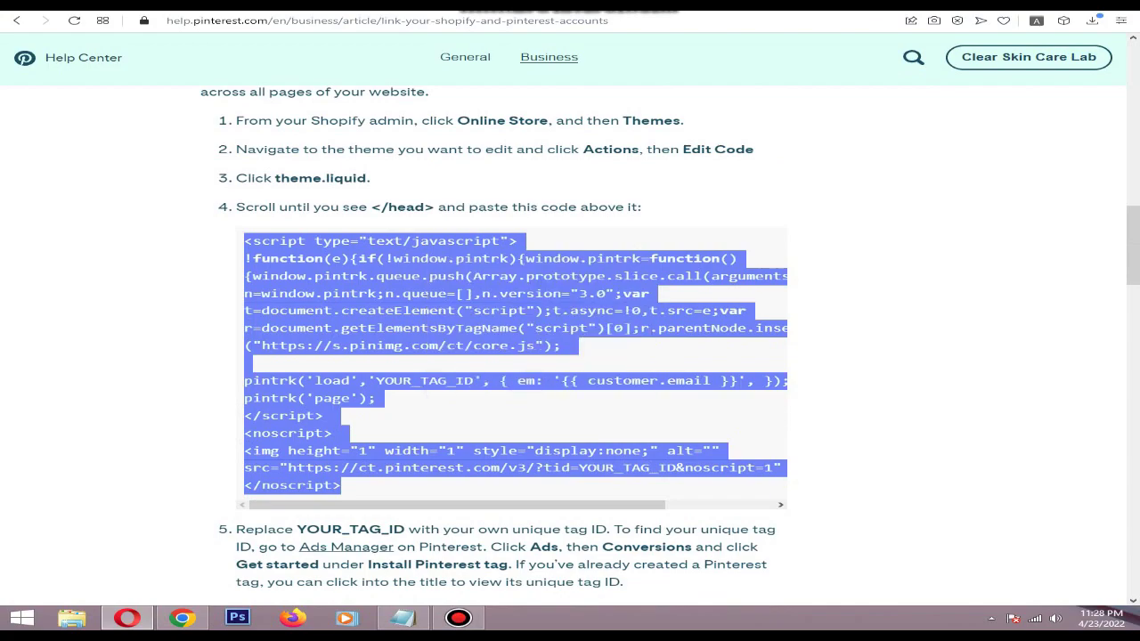
Return to the Shopify themes page and open the live Dawn theme's code for editing.
key("ctrl+Tab")
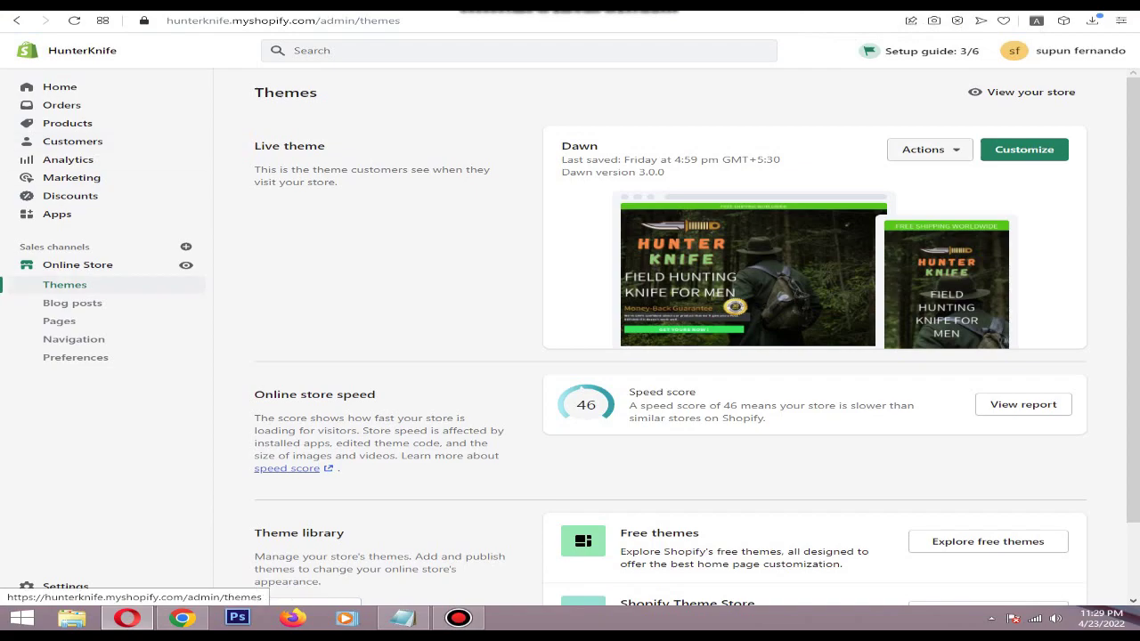
left_click(929, 148)
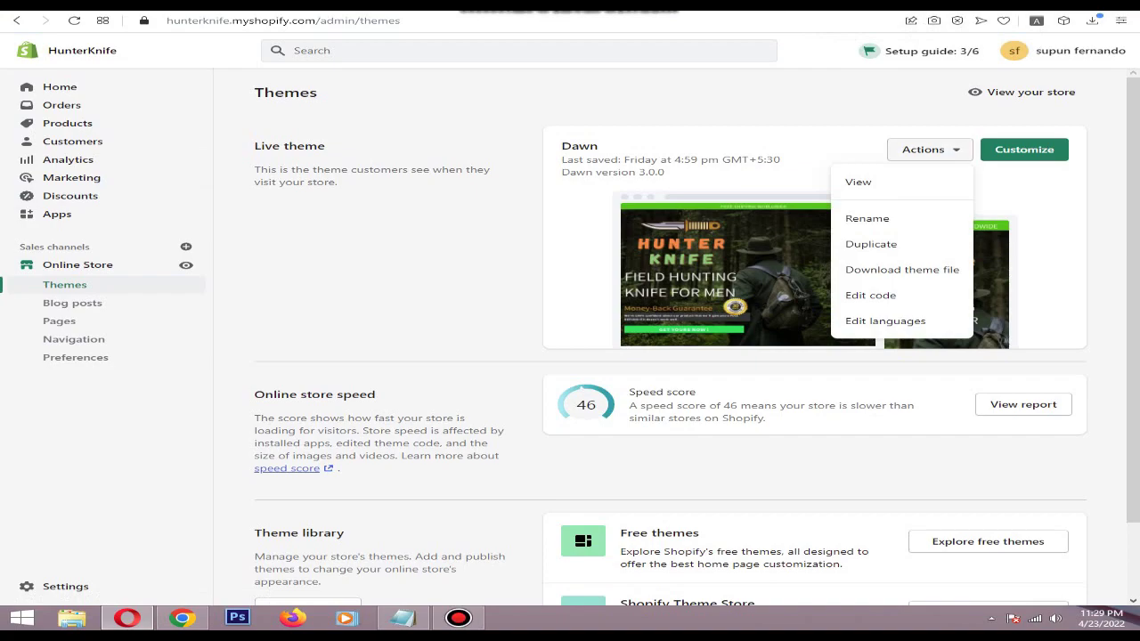
left_click(870, 295)
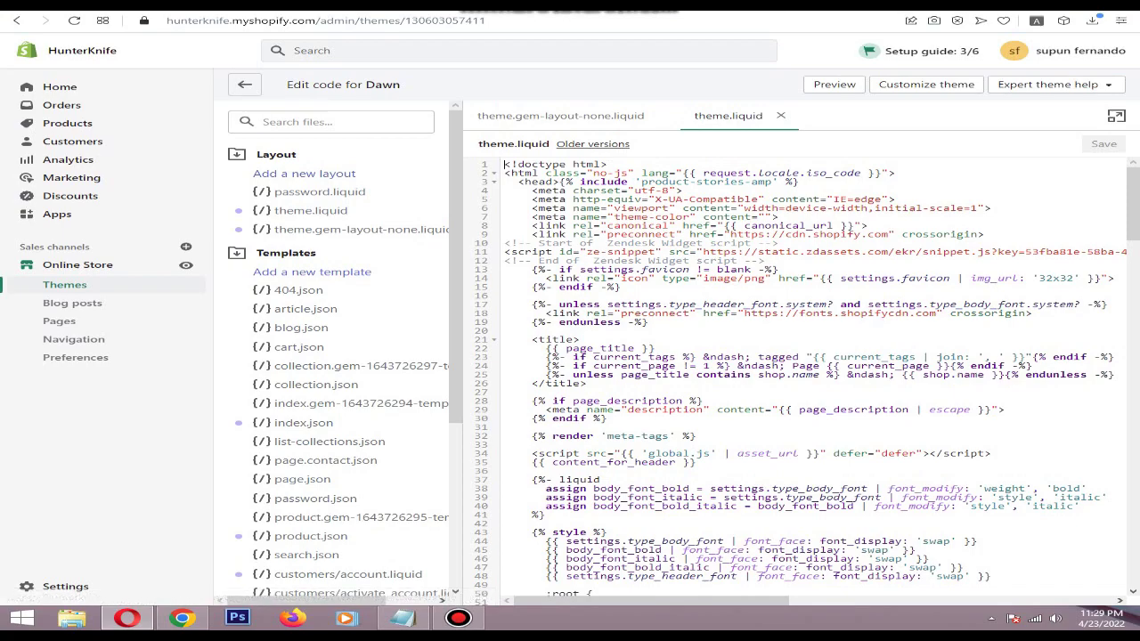
Search theme.liquid for the closing "</head>" tag.
key("ctrl+f")
type("<")
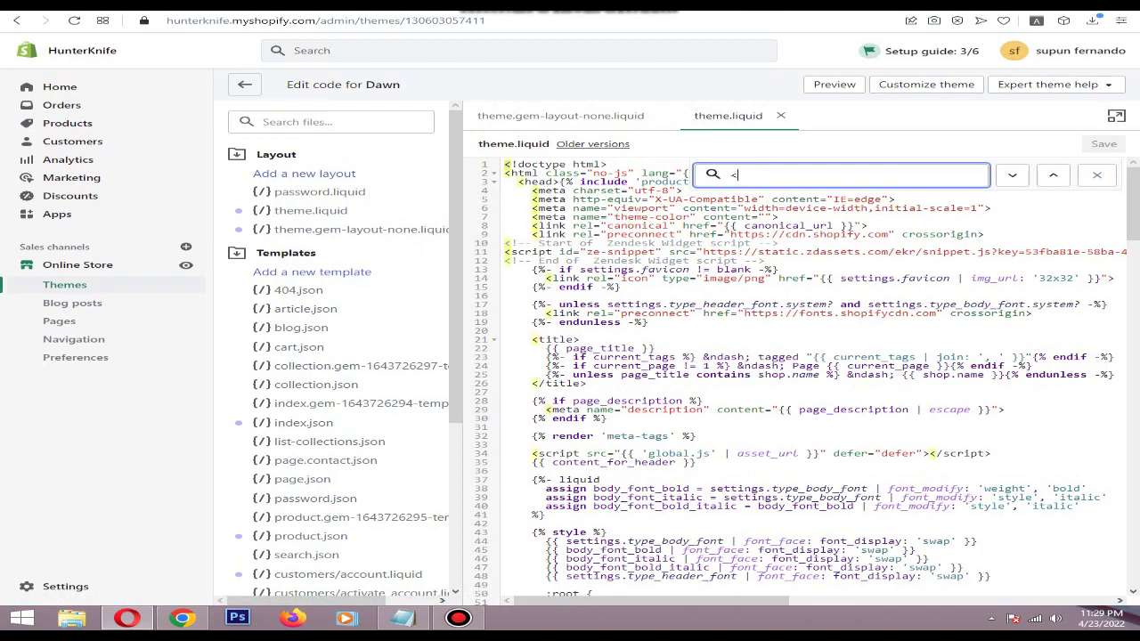
type("/head")
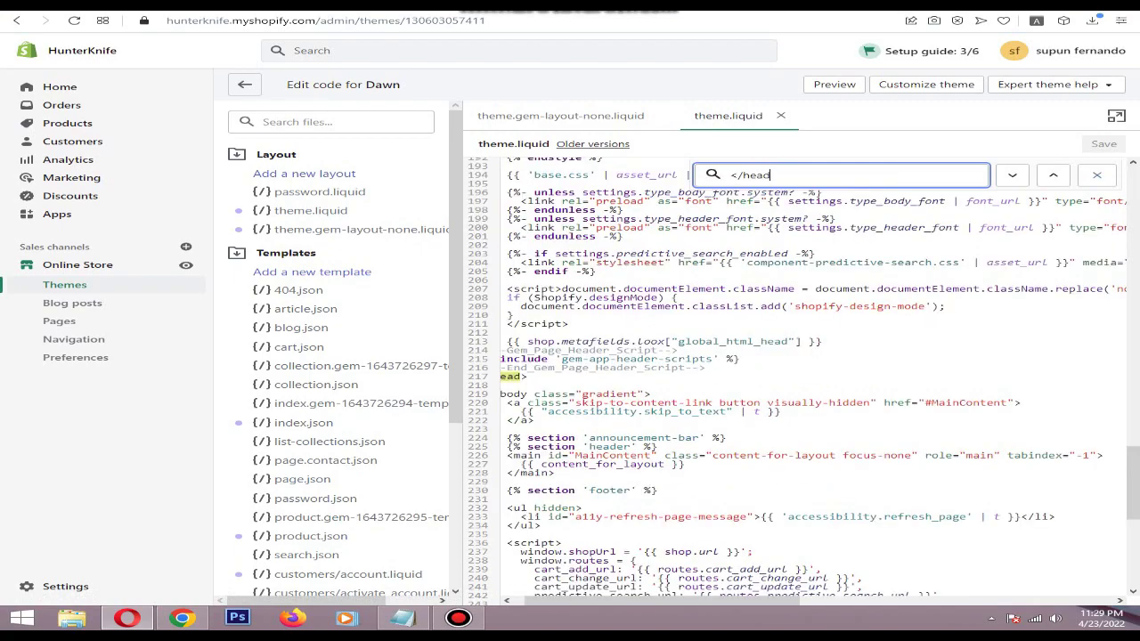
type(">")
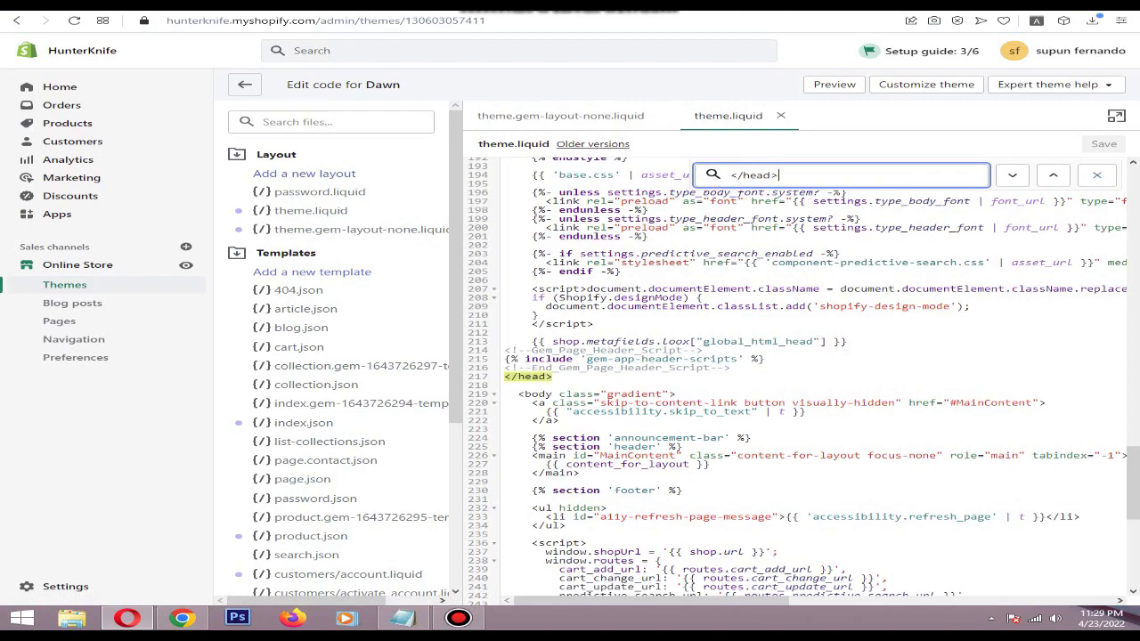
left_click_drag(730, 176, 778, 176)
left_click(782, 175)
Paste the copied Pinterest base code on a new line directly above the closing </head> tag in theme.liquid.
left_click(732, 367)
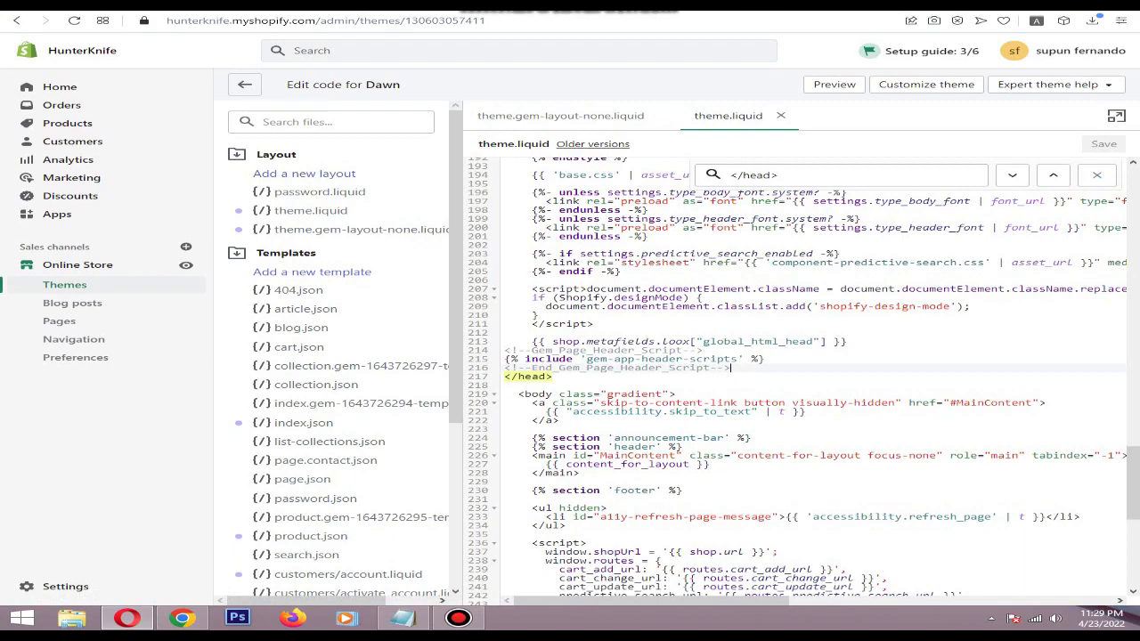
left_click_drag(553, 377, 505, 377)
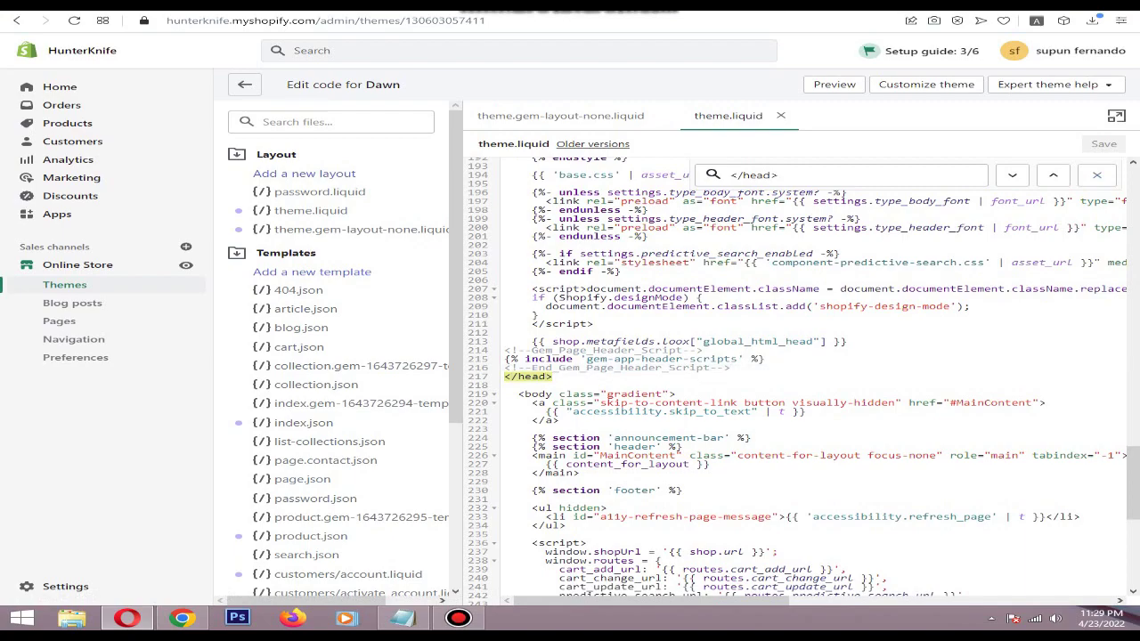
left_click(553, 376)
left_click(732, 367)
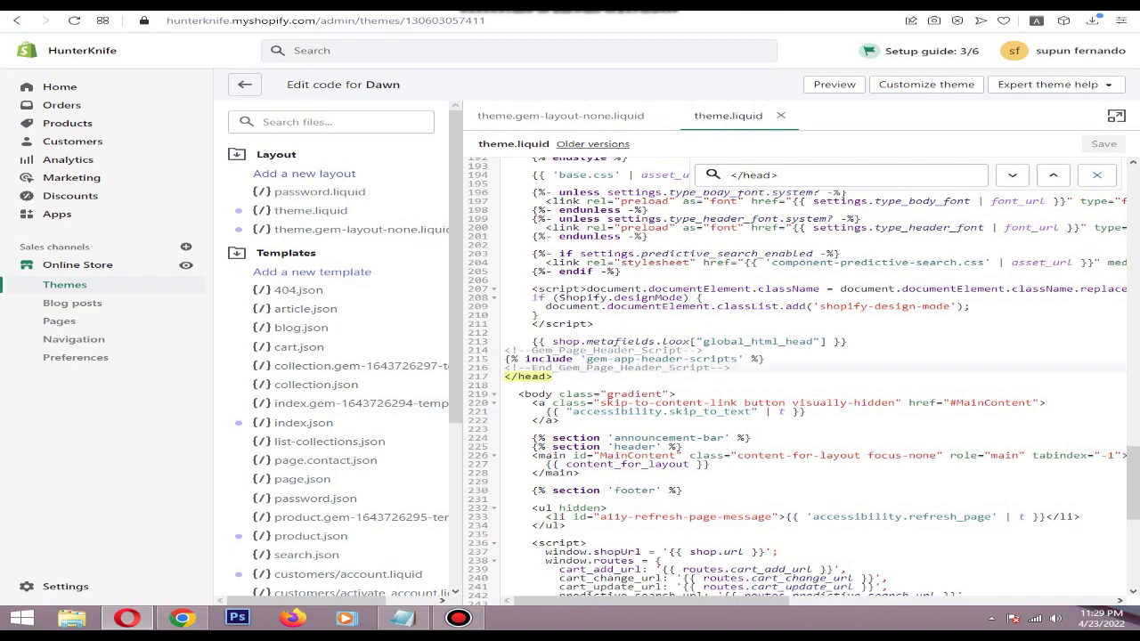
key("Return")
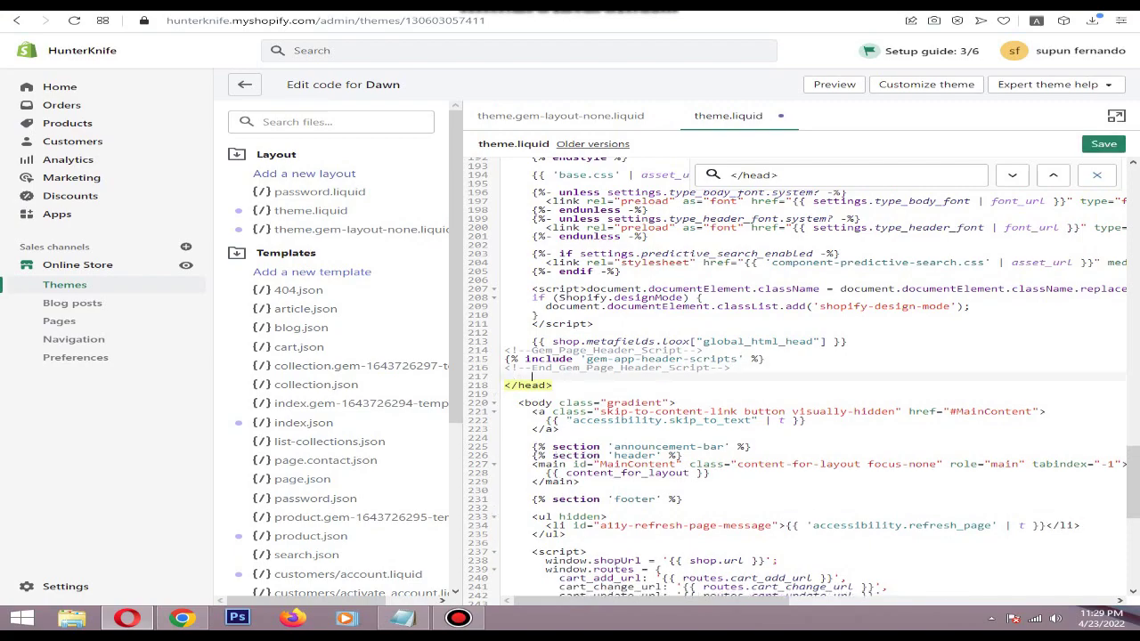
key("ctrl+v")
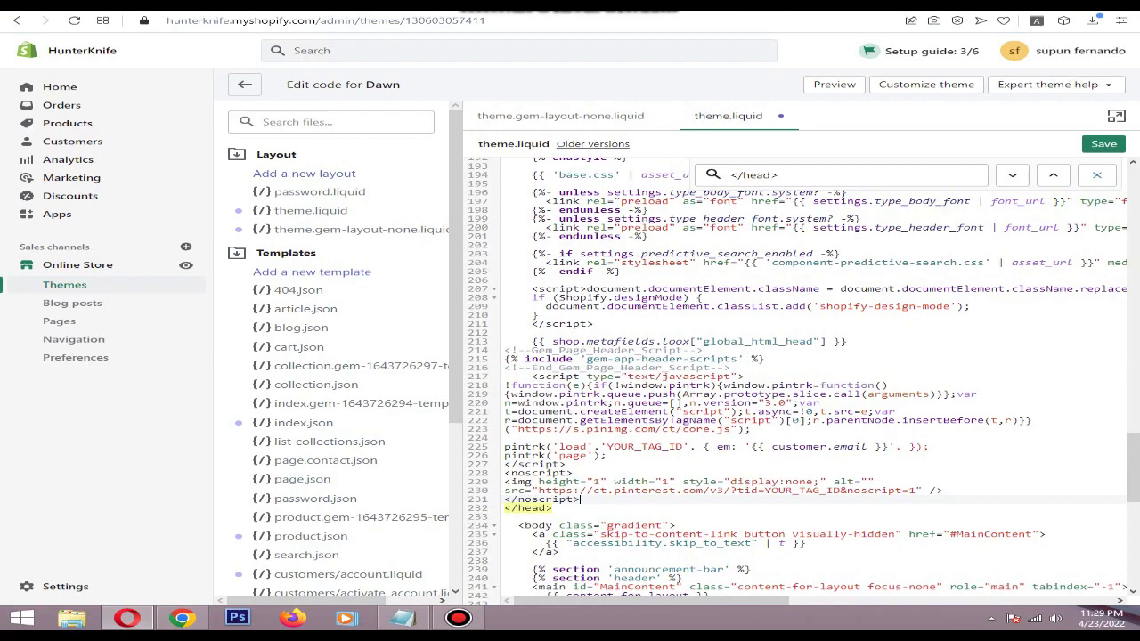
left_click(744, 482)
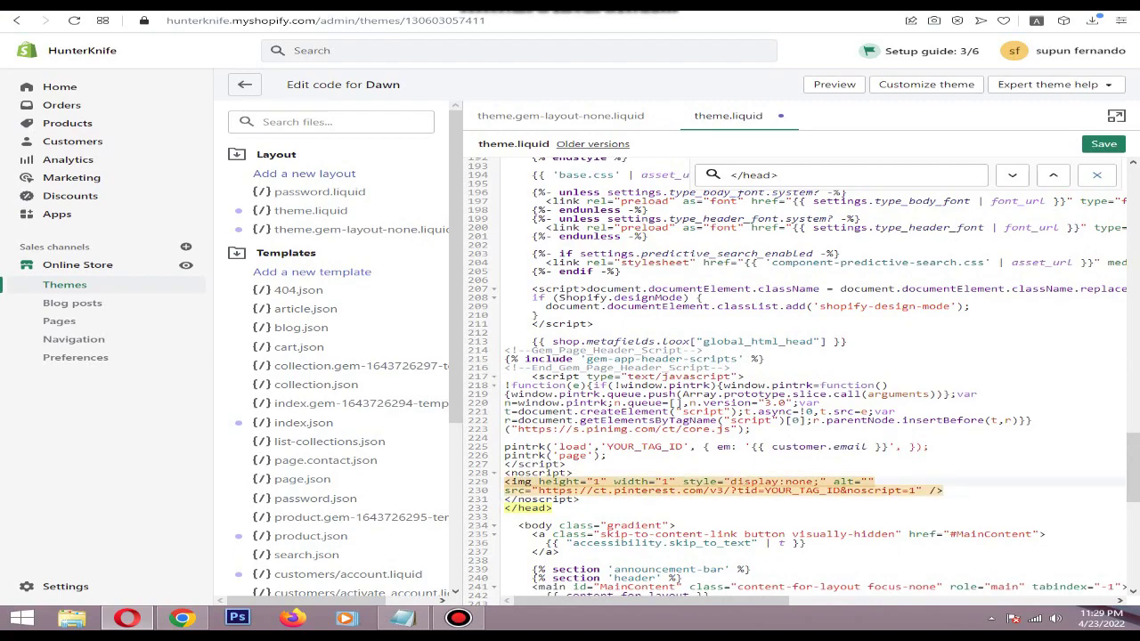
left_click(692, 419)
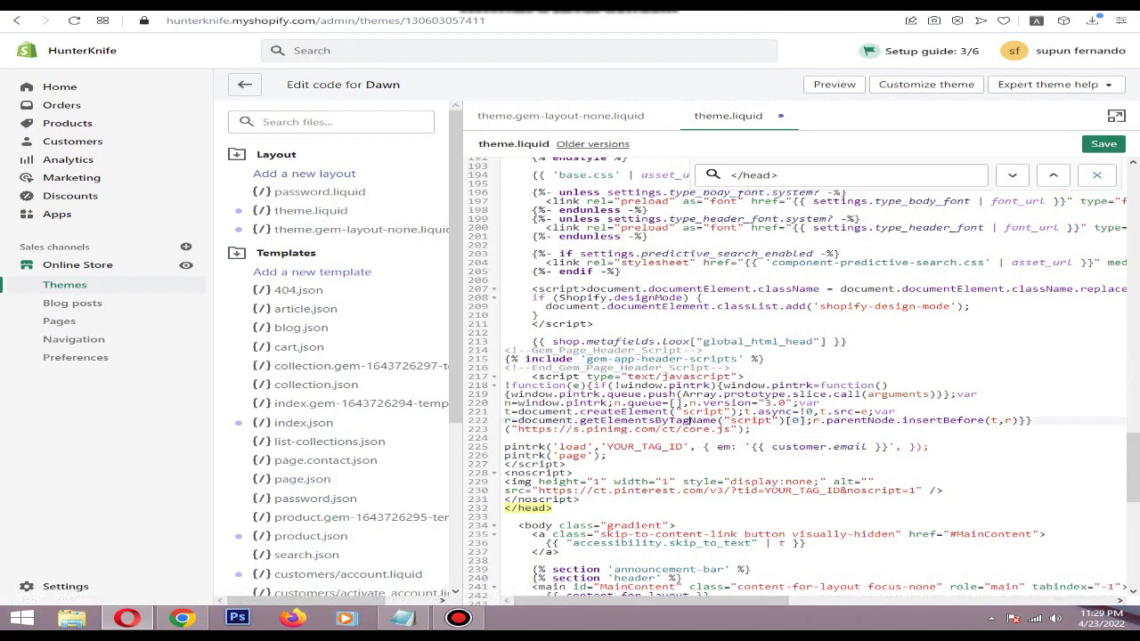
Switch to the Pinterest ads account in Chrome and open its Conversions page.
left_click(181, 618)
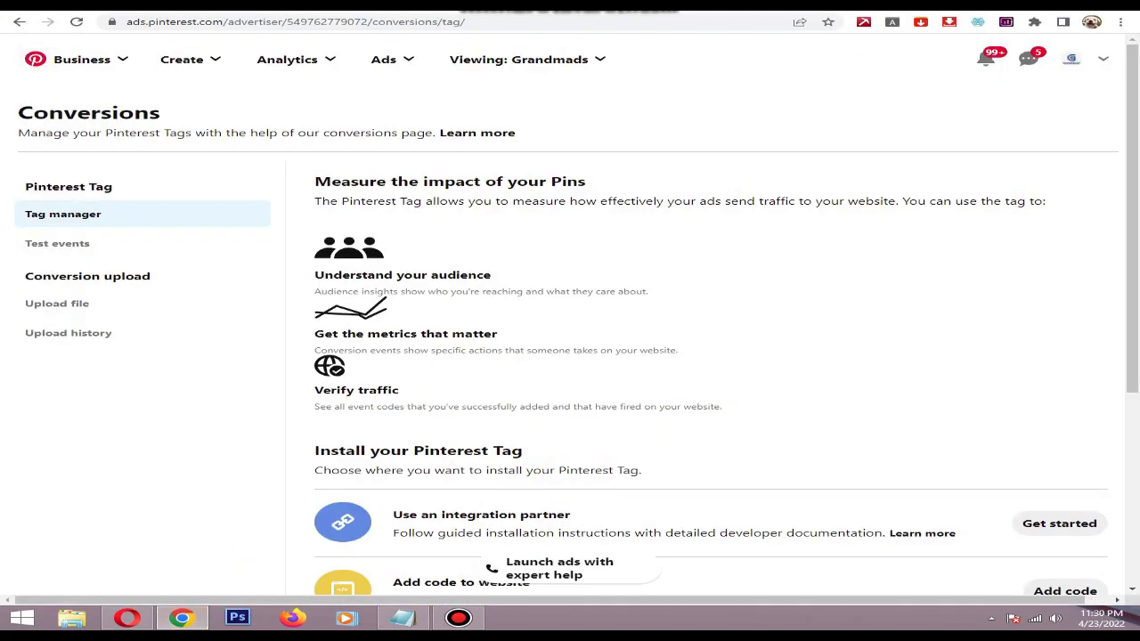
left_click(392, 59)
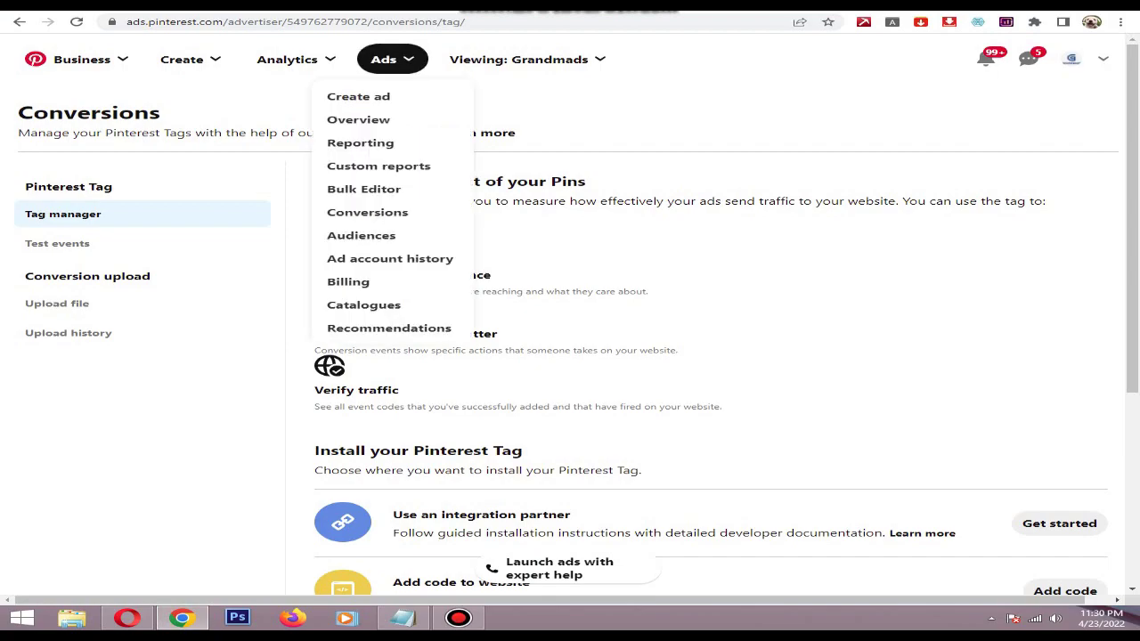
left_click(367, 212)
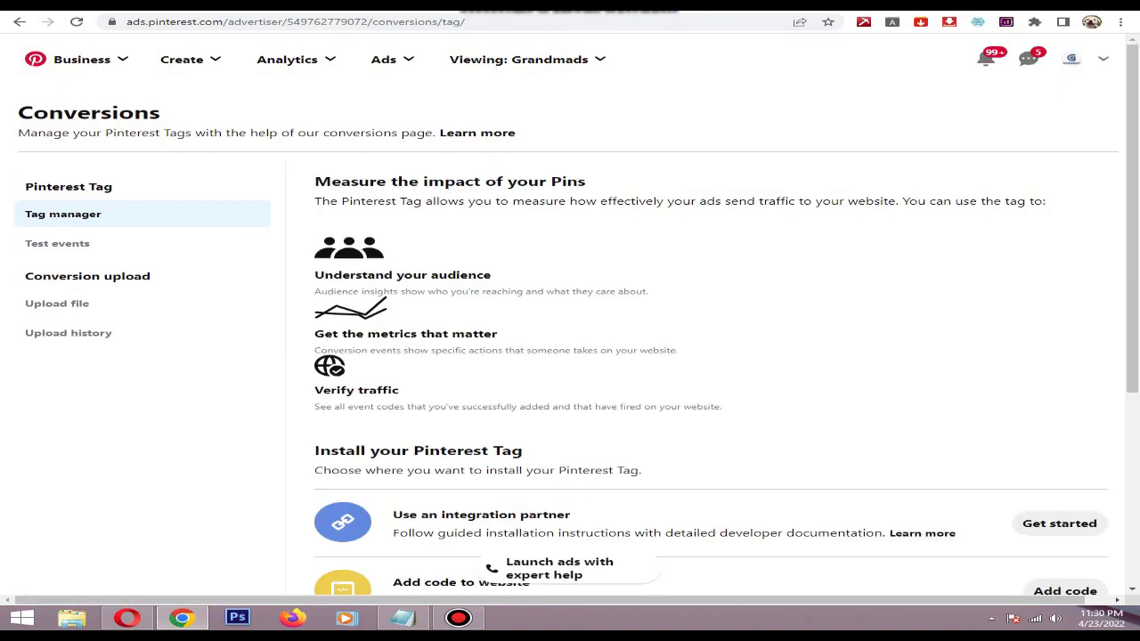
Start the "Add code to website" installation method for the Pinterest tag.
scroll(570, 320, "down", 3)
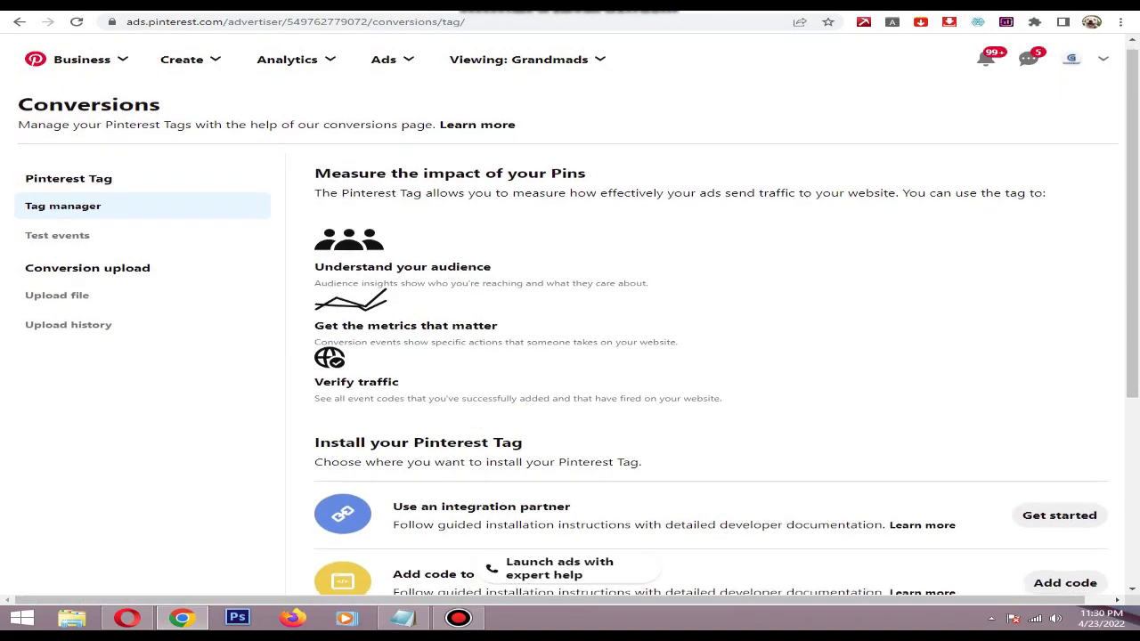
triple_click(462, 332)
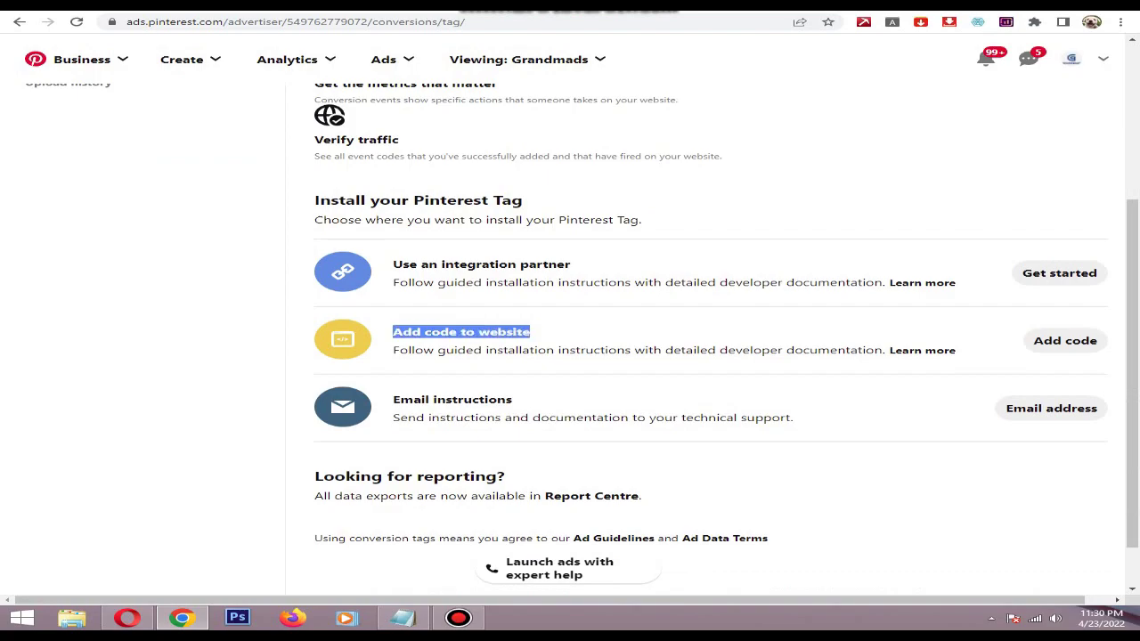
left_click(545, 335)
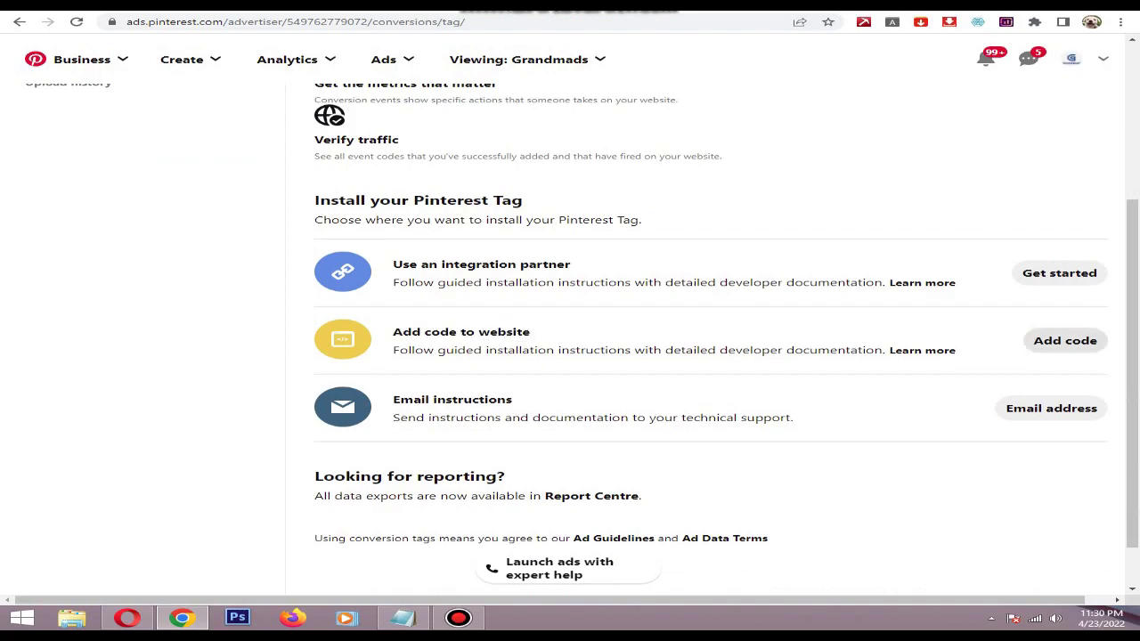
left_click_drag(392, 332, 534, 333)
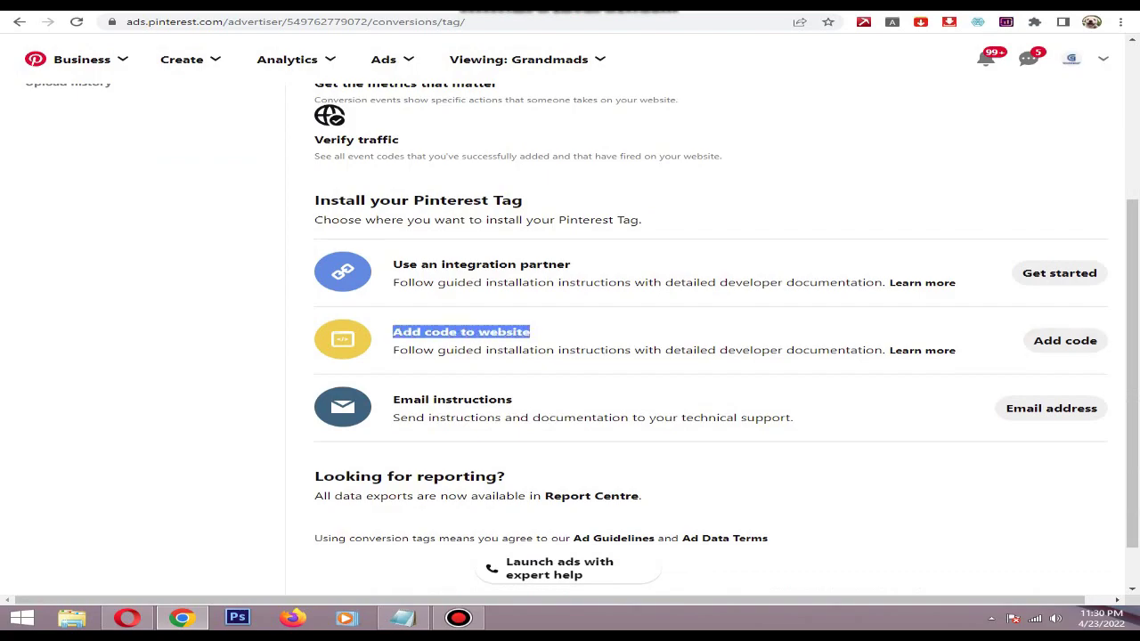
left_click(545, 335)
left_click(1065, 341)
left_click(1065, 341)
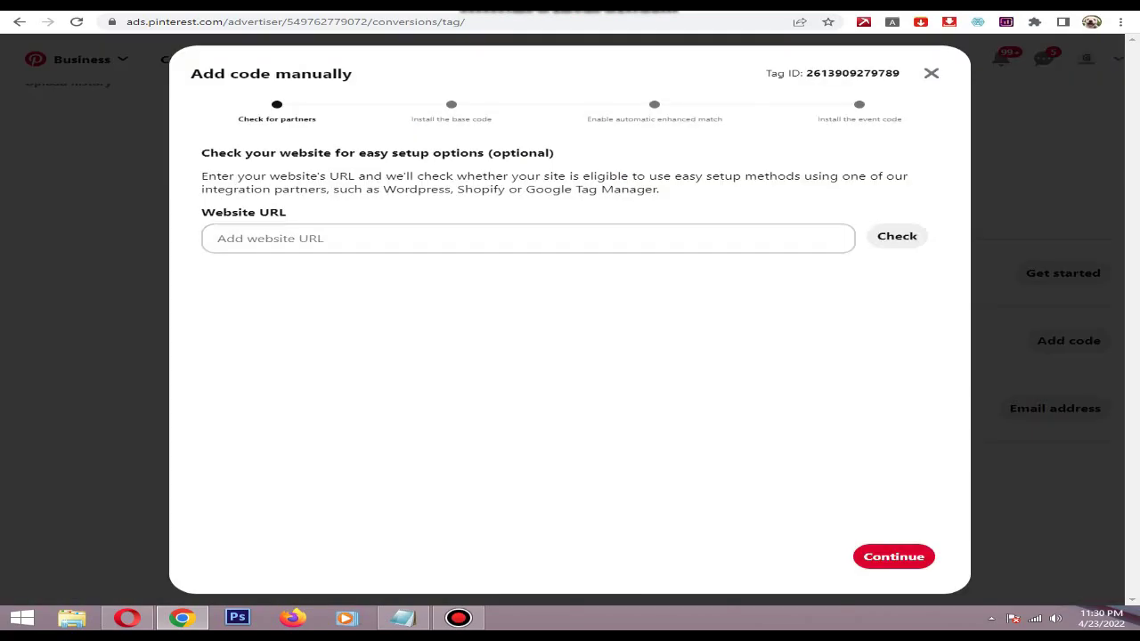
Copy the Pinterest tag ID shown in the manual code setup dialog.
left_click_drag(803, 73, 900, 73)
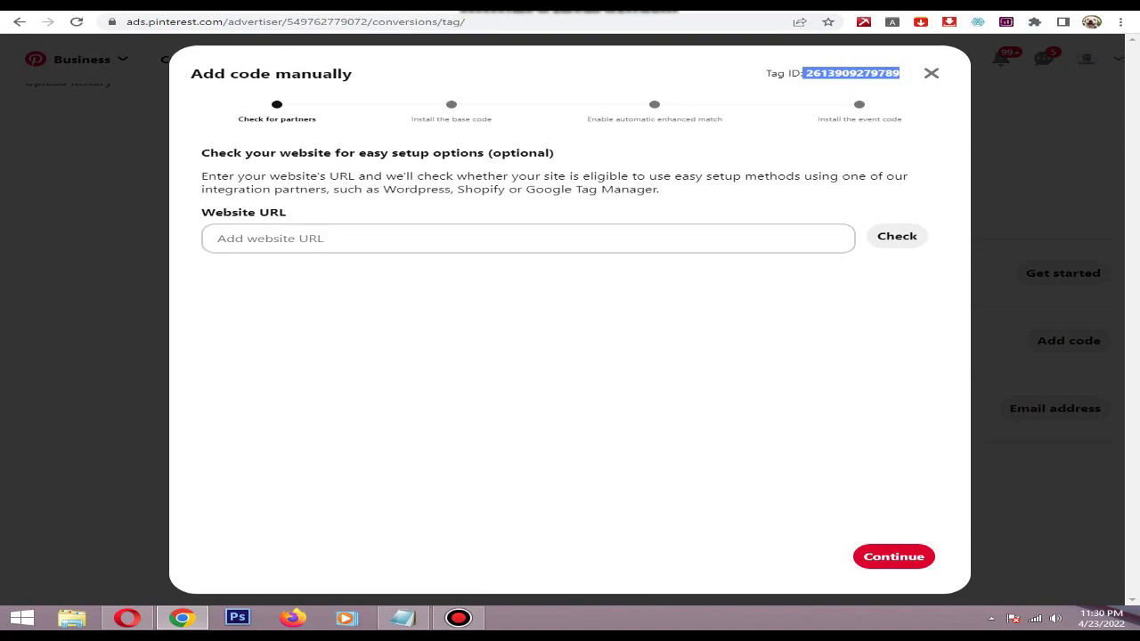
left_click(899, 76)
left_click_drag(805, 73, 899, 73)
right_click(894, 73)
left_click(917, 82)
Back in Shopify's theme.liquid, replace YOUR_TAG_ID in the pintrk 'load' call with the copied tag ID and save the file.
key("alt+Tab")
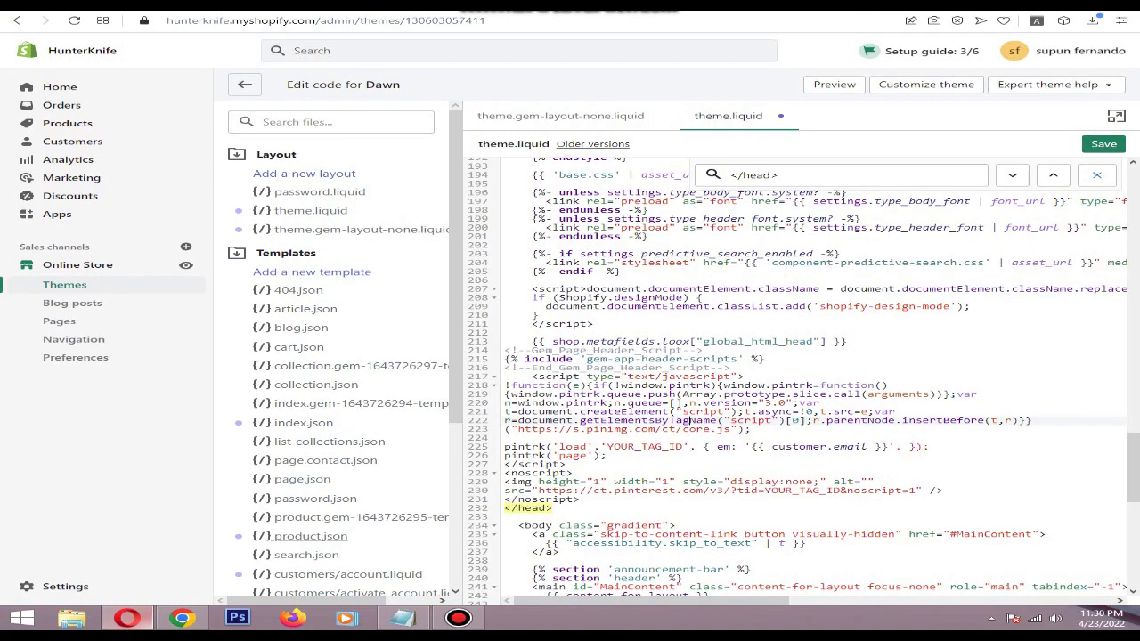
left_click(703, 385)
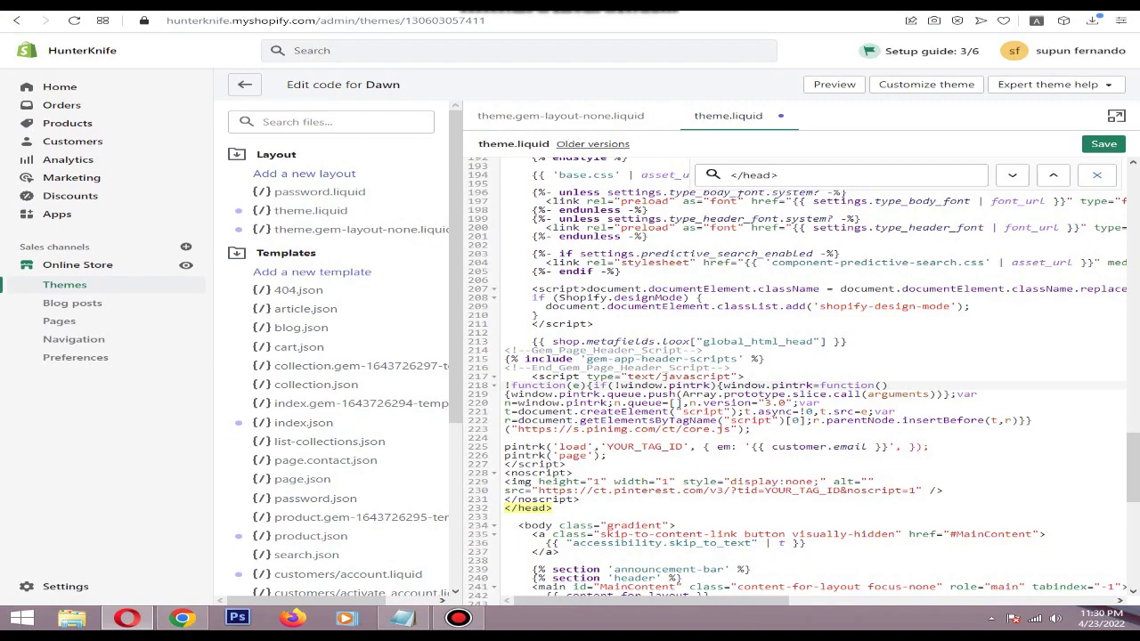
left_click_drag(606, 446, 683, 446)
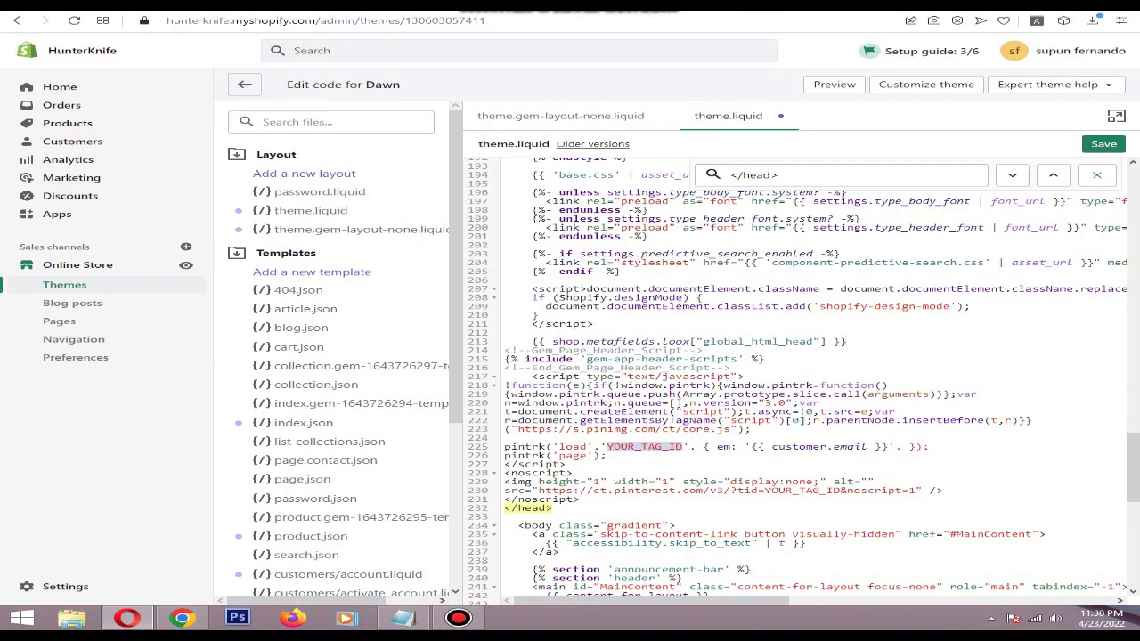
key("BackSpace")
key("ctrl+v")
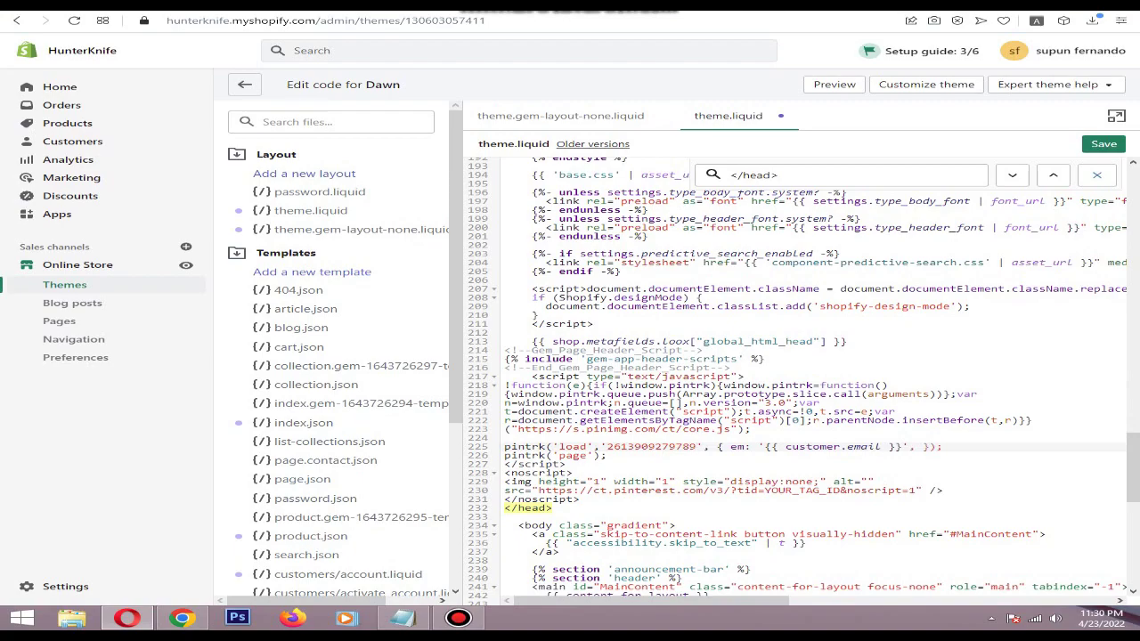
key("ctrl+s")
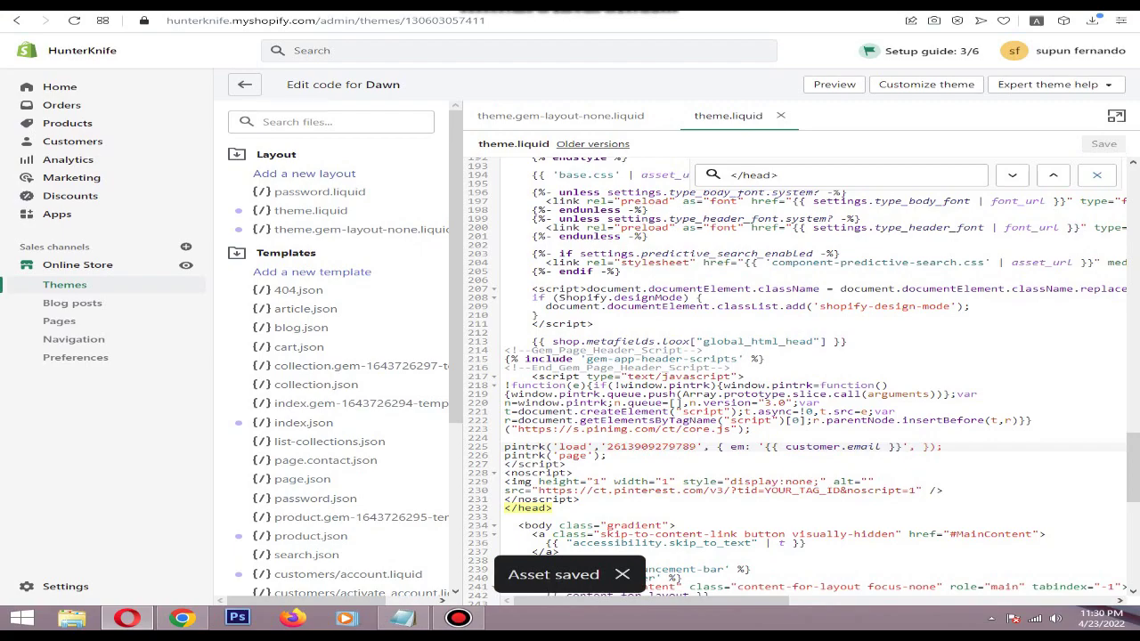
Review the "Add a Checkout event" instructions and tracking code in the Pinterest help article.
left_click(182, 618)
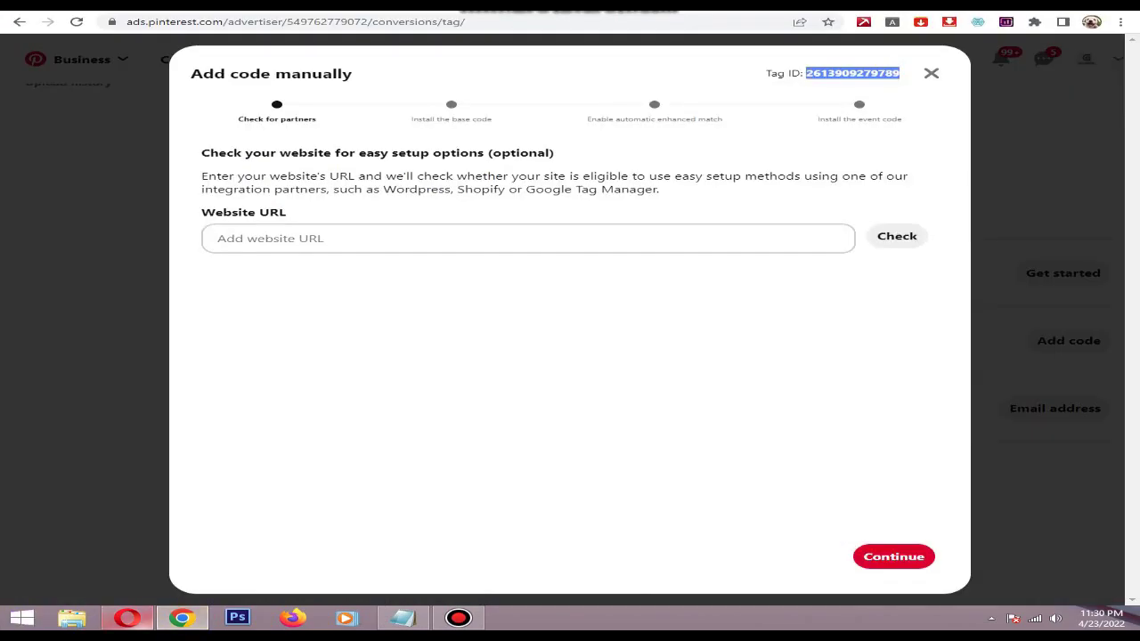
left_click(127, 618)
key("ctrl+Tab")
scroll(570, 339, "down", 3)
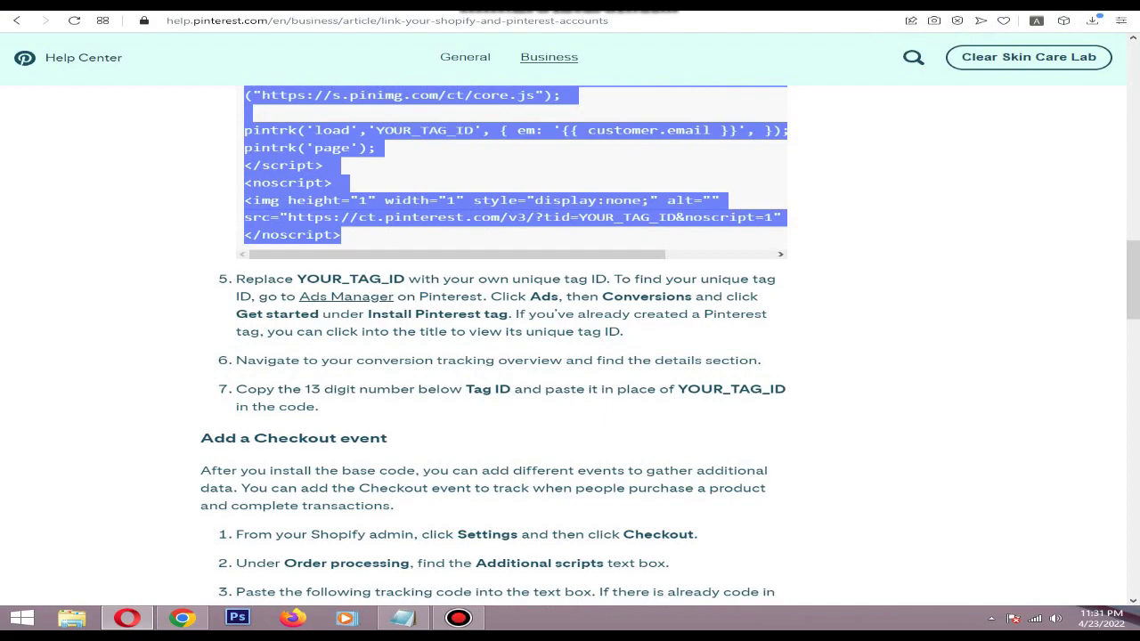
scroll(570, 346, "down", 5)
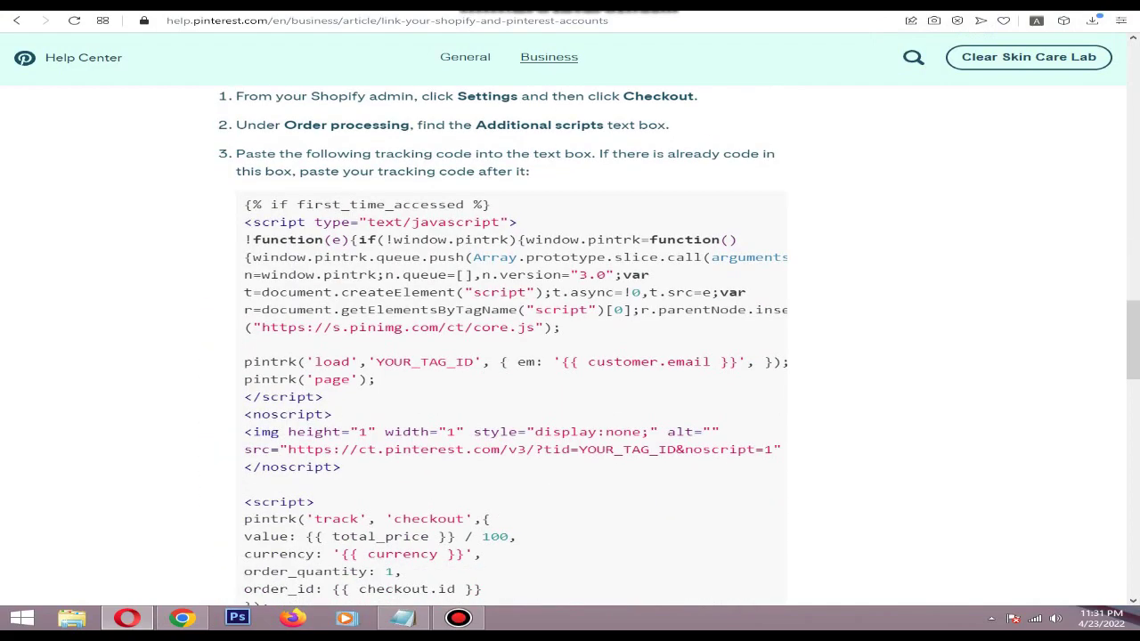
scroll(570, 346, "down", 2)
scroll(570, 346, "up", 1)
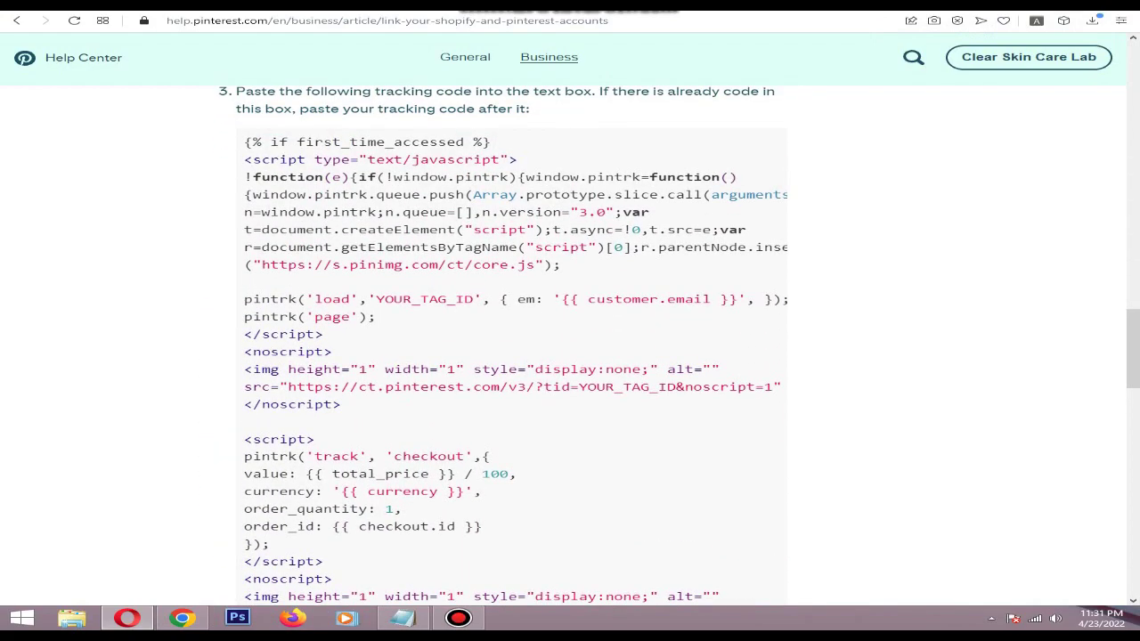
scroll(570, 346, "up", 2)
Open the Checkout settings of the Shopify store and start editing Additional scripts for the Order status page.
left_click(828, 4)
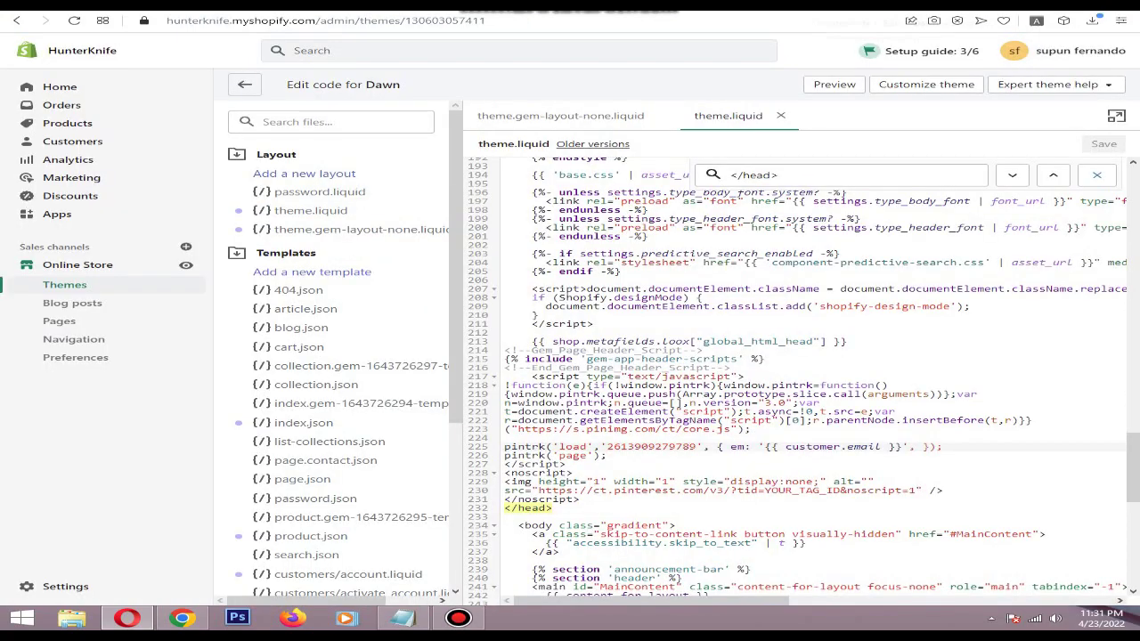
key("ctrl+Tab")
left_click_drag(238, 374, 387, 375)
key("ctrl+Tab")
left_click(65, 587)
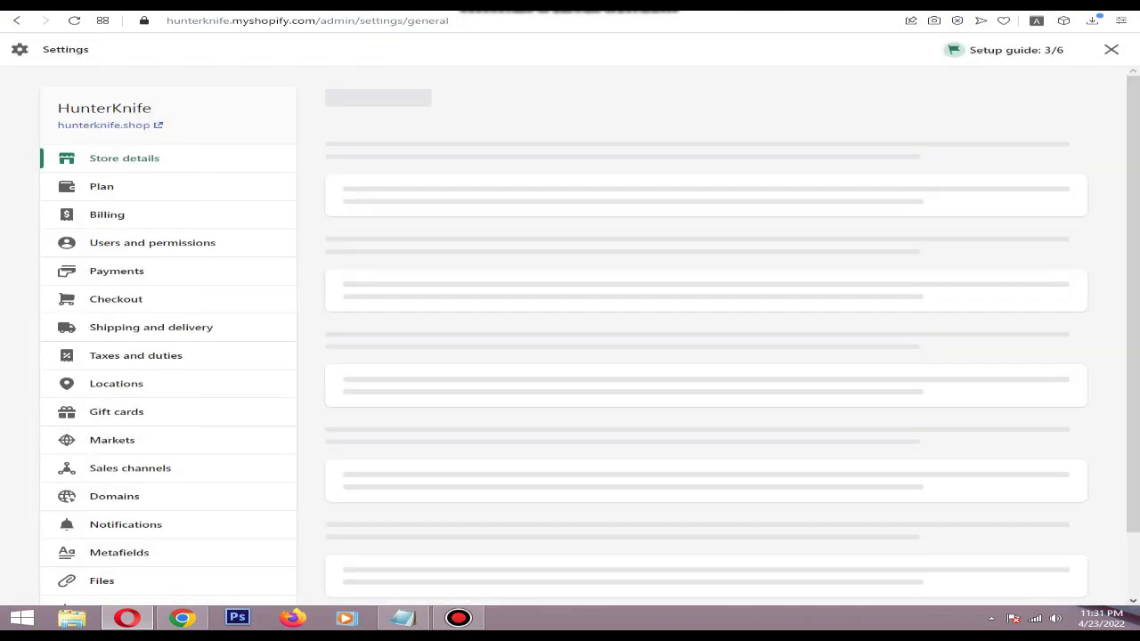
left_click(116, 300)
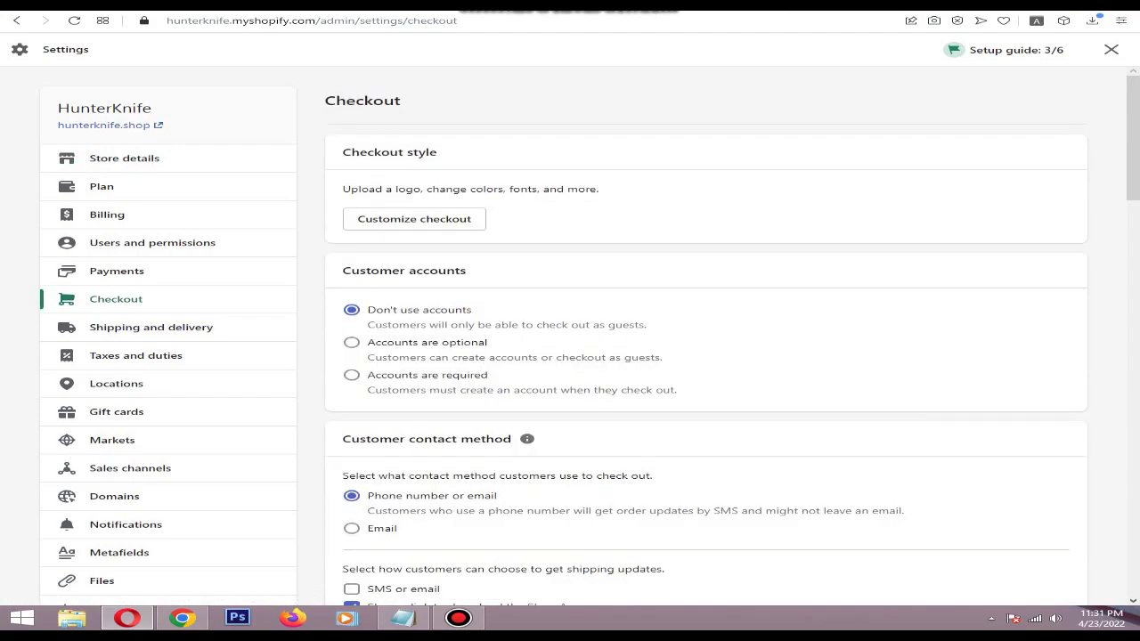
scroll(705, 338, "down", 10)
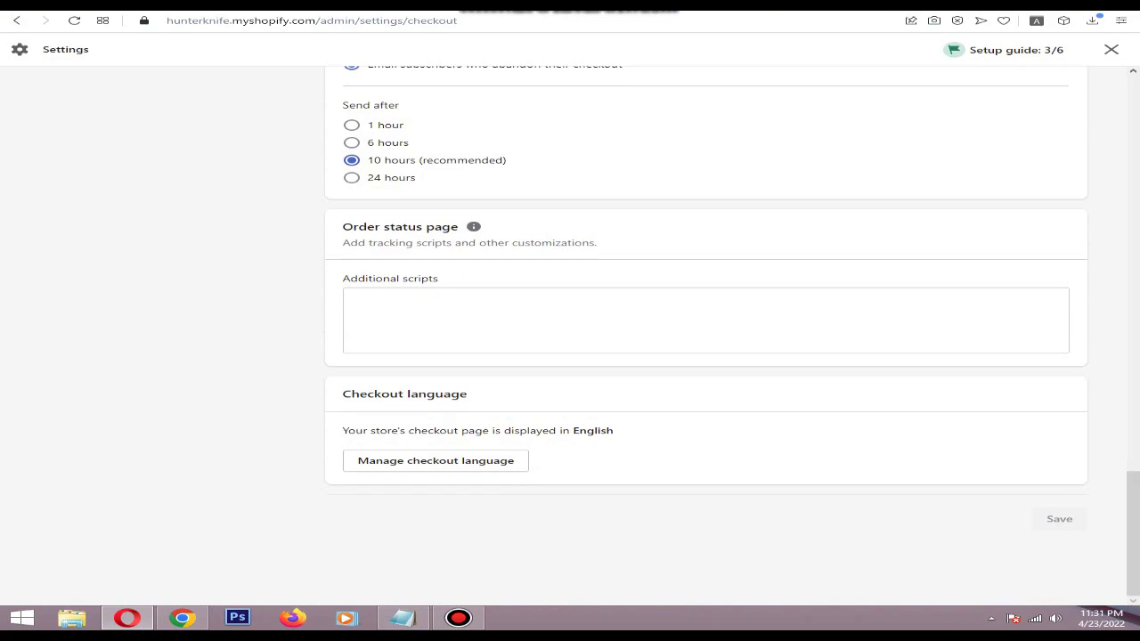
left_click(706, 321)
left_click_drag(343, 279, 440, 279)
left_click(498, 278)
left_click(534, 312)
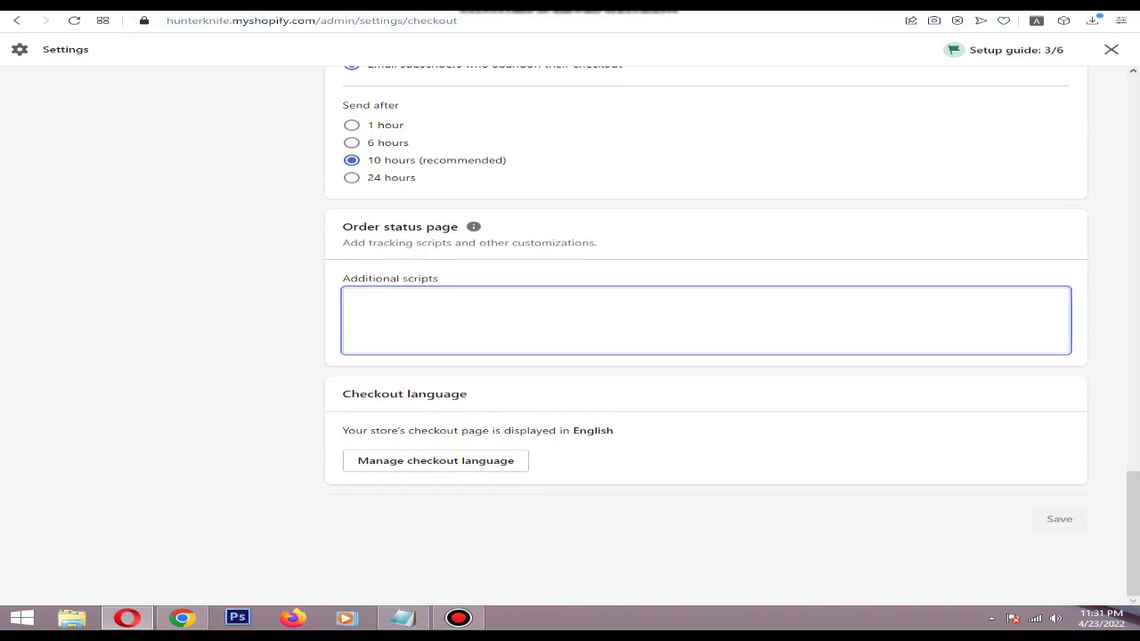
Copy the complete Checkout event tracking code, from the first_time_accessed line to endif, from the Pinterest help article.
key("ctrl+Tab")
scroll(511, 356, "down", 2)
left_click(244, 455)
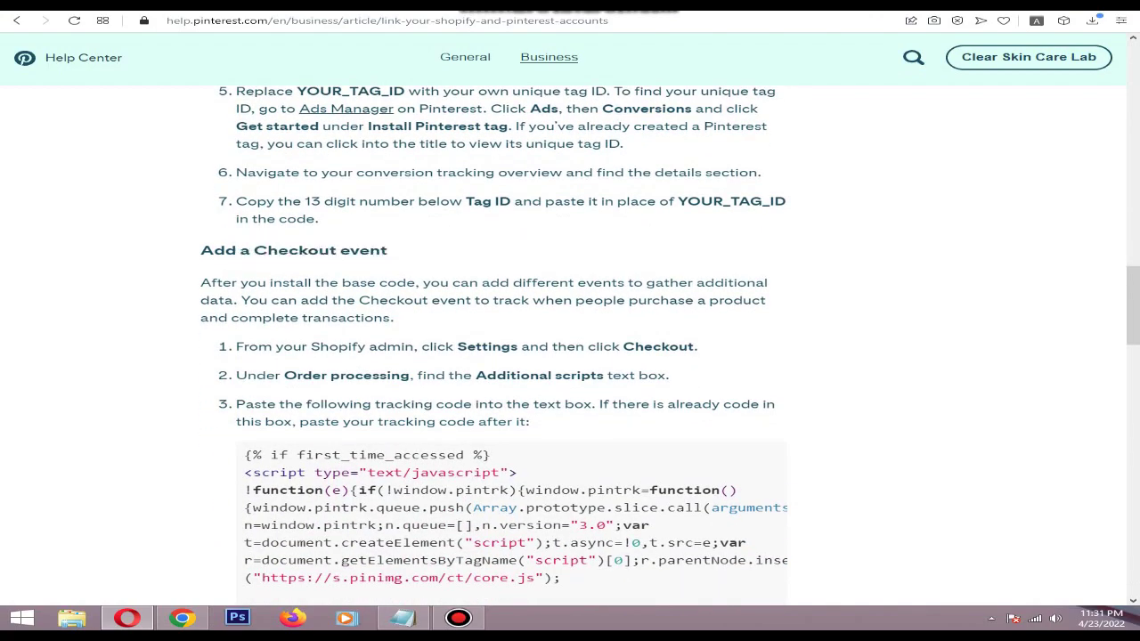
scroll(570, 345, "down", 2)
left_click_drag(388, 126, 201, 125)
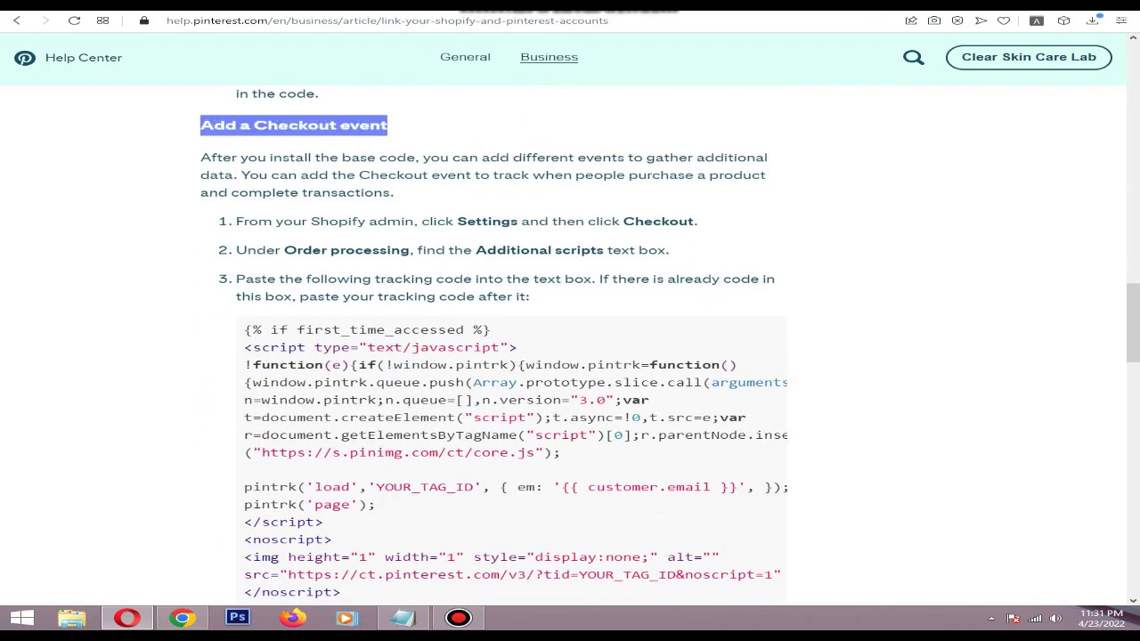
left_click(392, 133)
left_click_drag(388, 125, 267, 125)
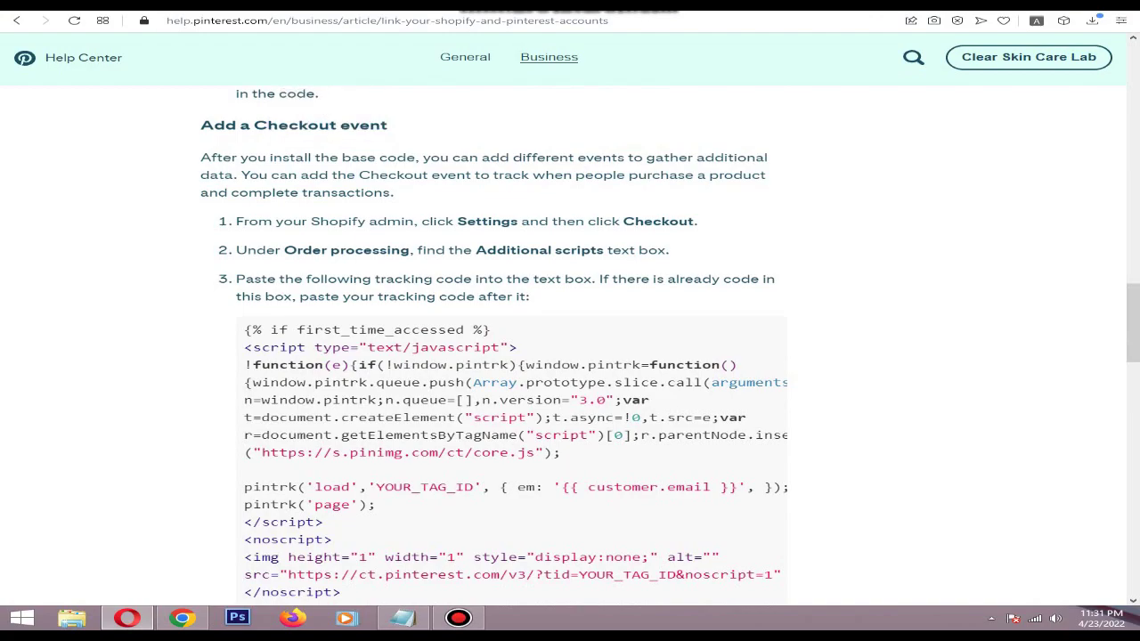
scroll(570, 345, "down", 2)
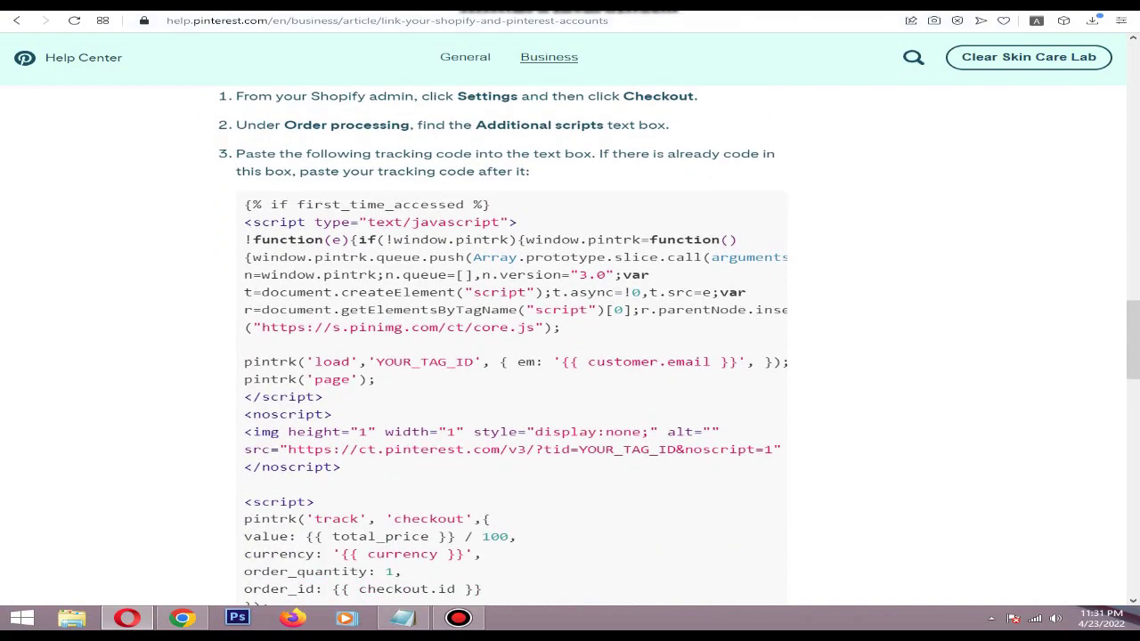
left_click_drag(244, 204, 341, 230)
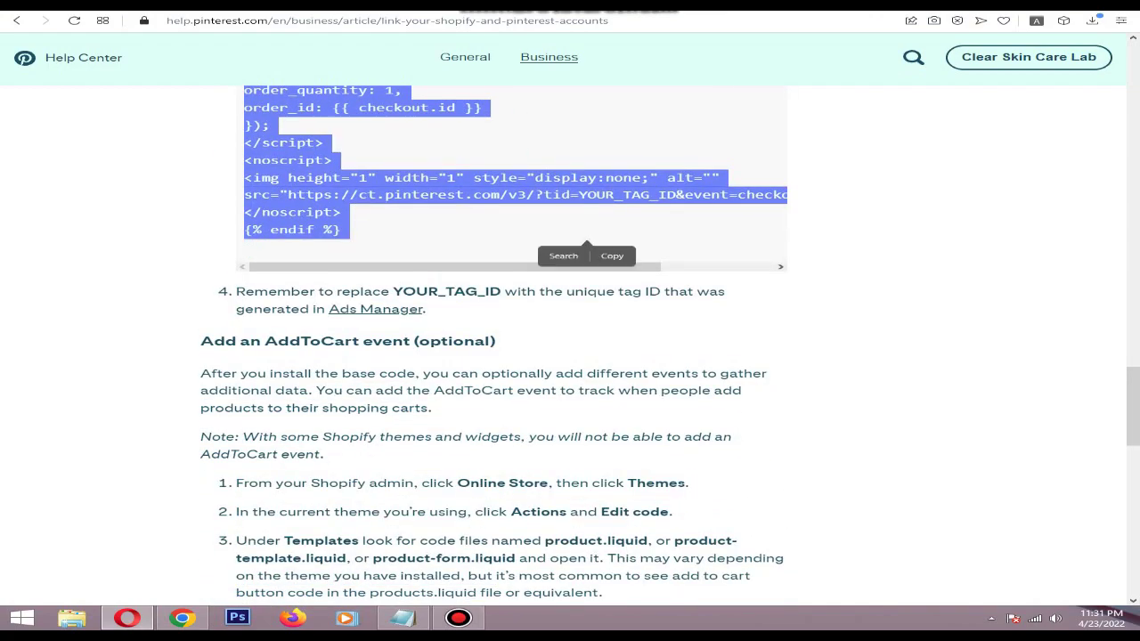
right_click(520, 195)
left_click(545, 241)
Paste the copied Checkout event code into the Additional scripts field of Shopify's Checkout settings.
key("ctrl+Tab")
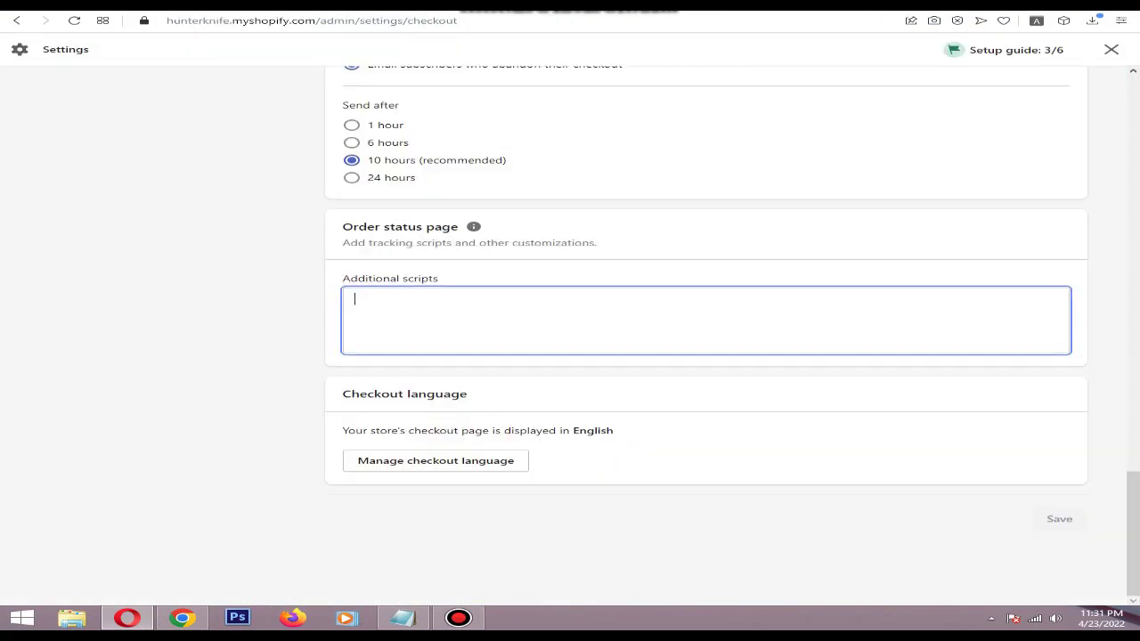
key("ctrl+v")
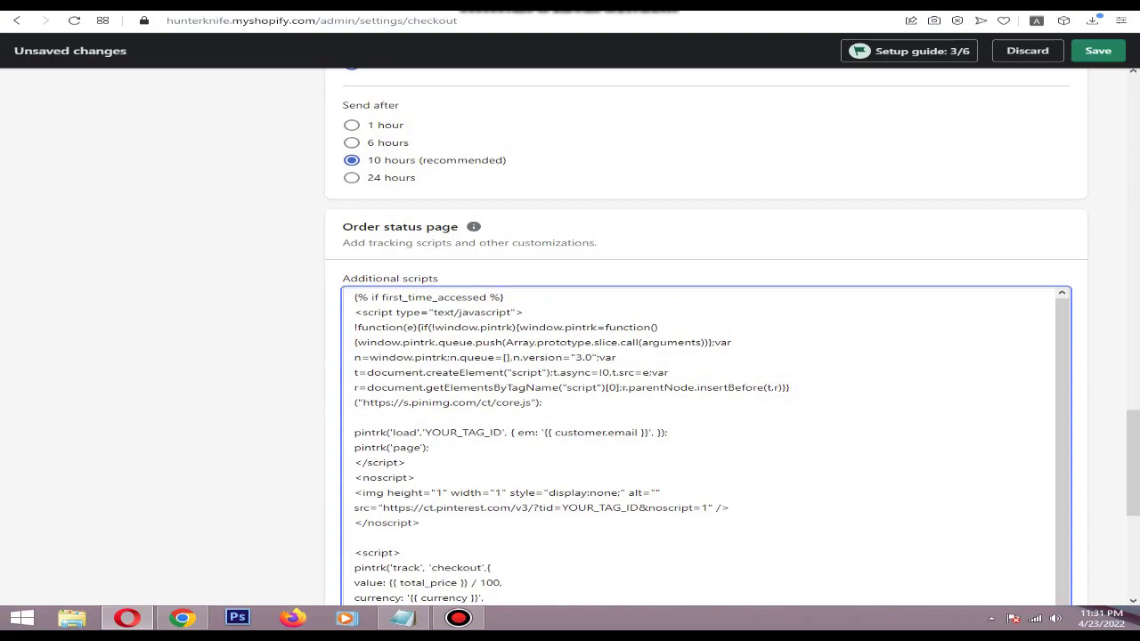
scroll(706, 356, "down", 5)
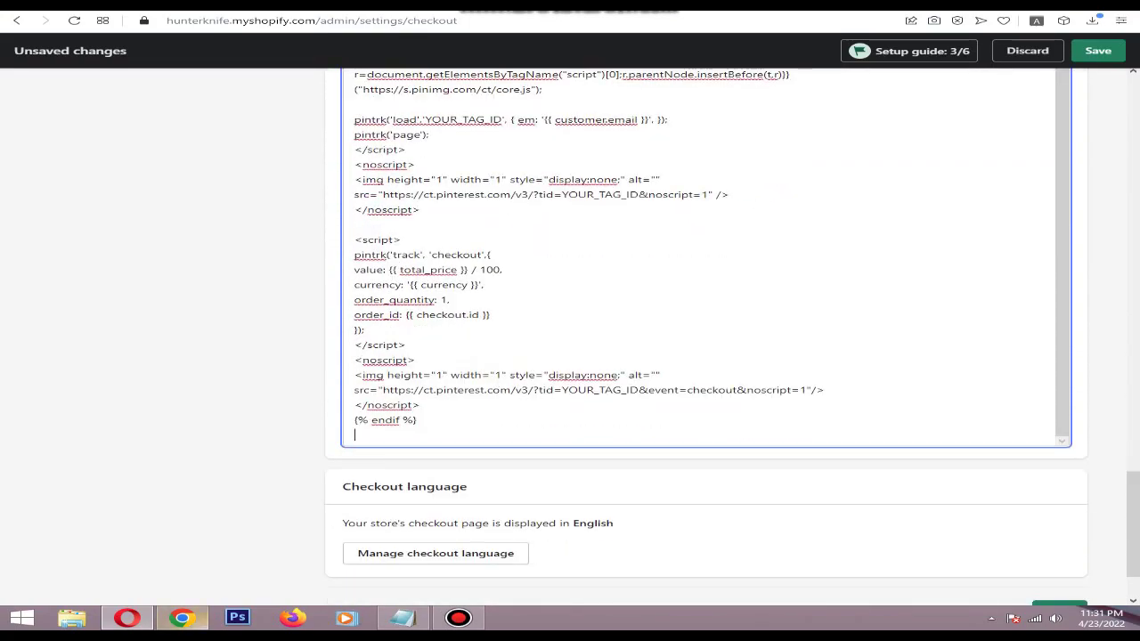
Copy the Pinterest tag ID from the "Add code manually" dialog in Chrome and return to Shopify's Checkout settings.
key("ctrl+Tab")
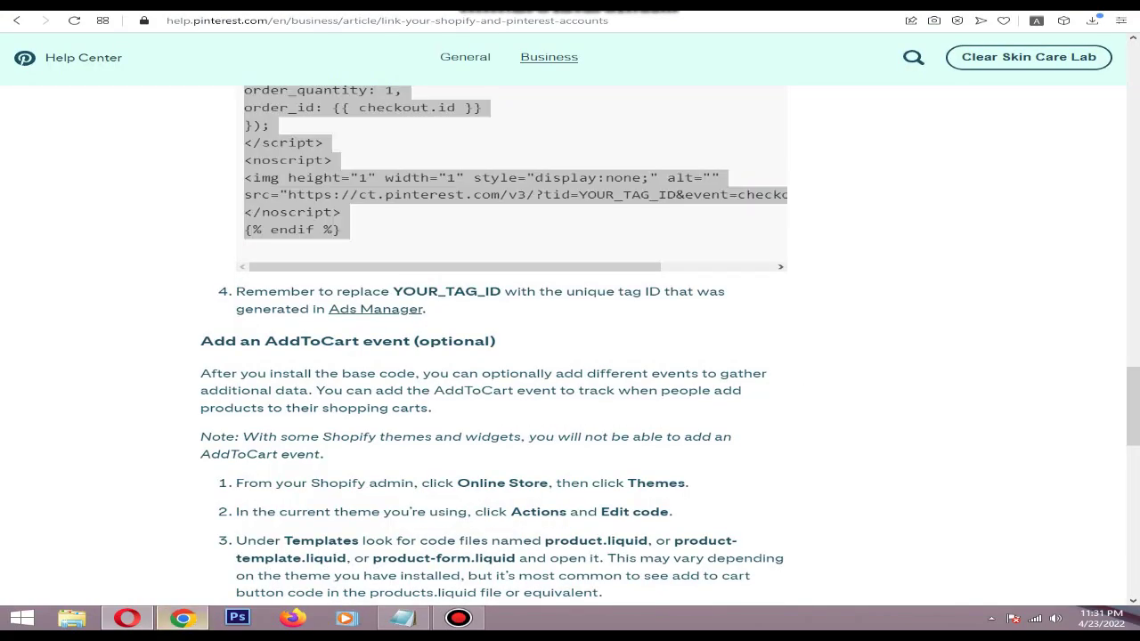
key("alt+Tab")
right_click(846, 73)
left_click(859, 85)
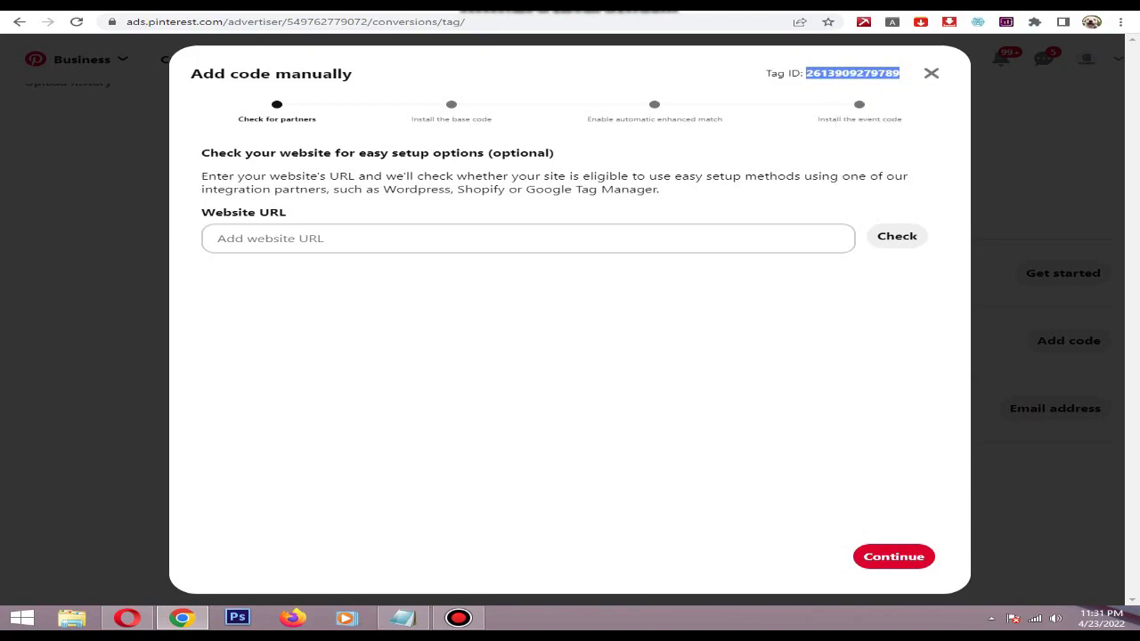
left_click(182, 618)
left_click(128, 618)
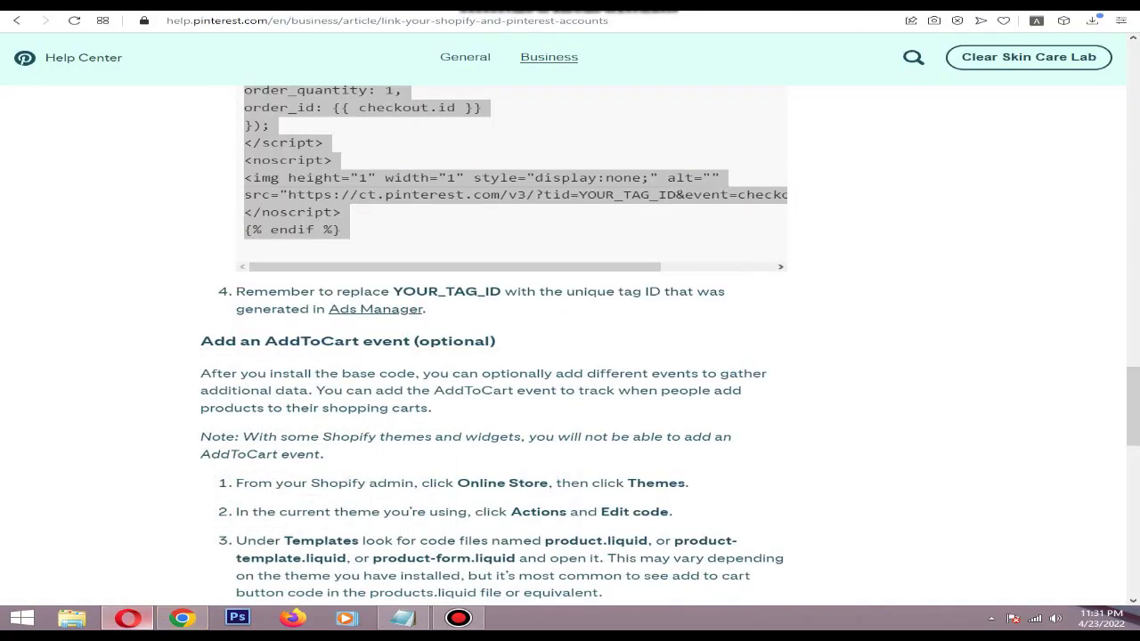
key("alt+Tab")
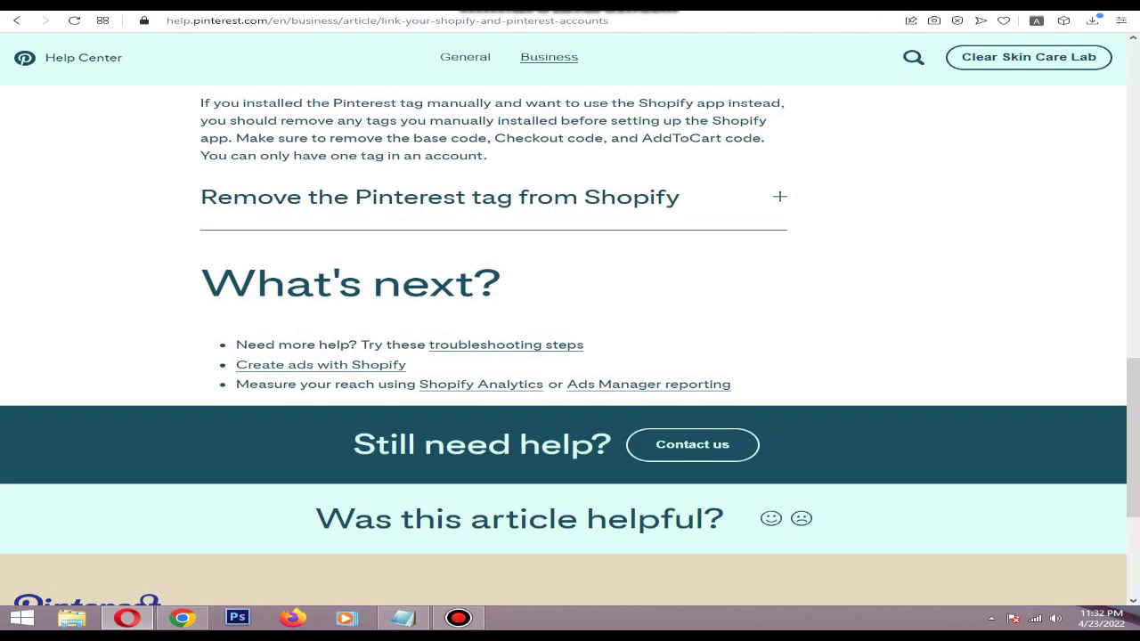
key("alt+Tab")
Find "TAG" on the page and replace YOUR_TAG_ID in the pintrk 'load' call of Additional scripts with the copied tag ID.
scroll(704, 320, "down", 2)
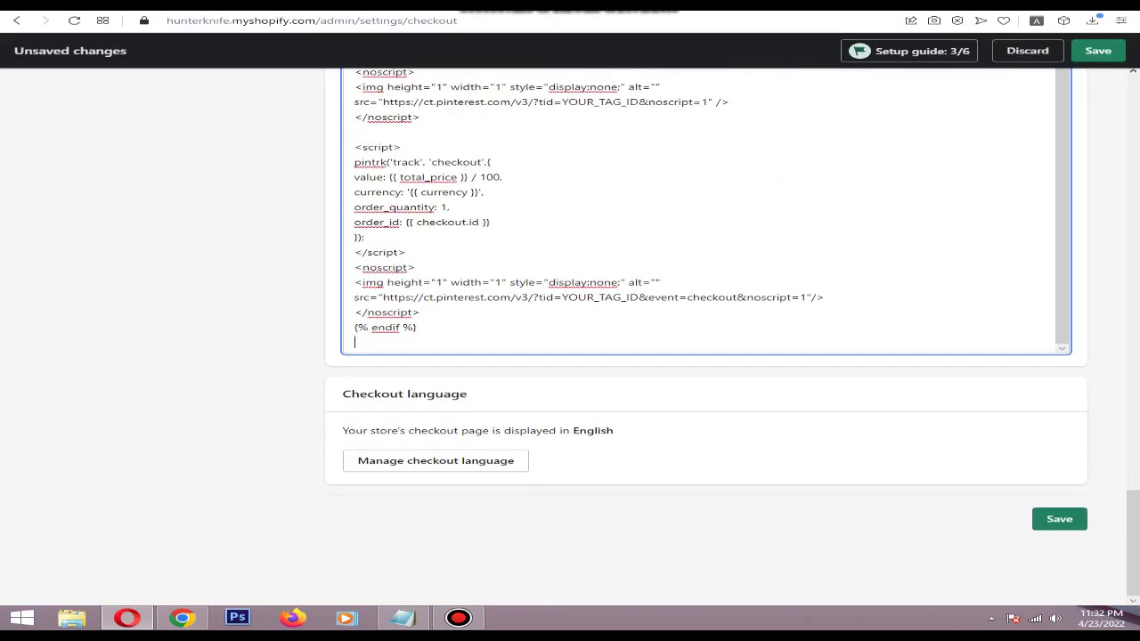
scroll(704, 214, "up", 1)
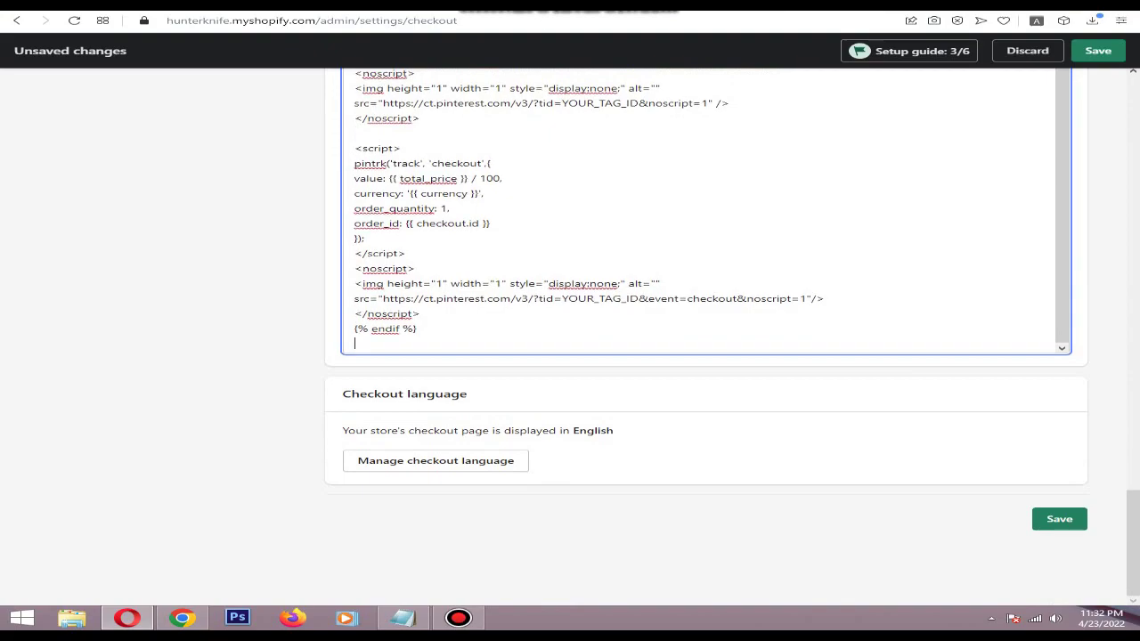
scroll(703, 334, "up", 3)
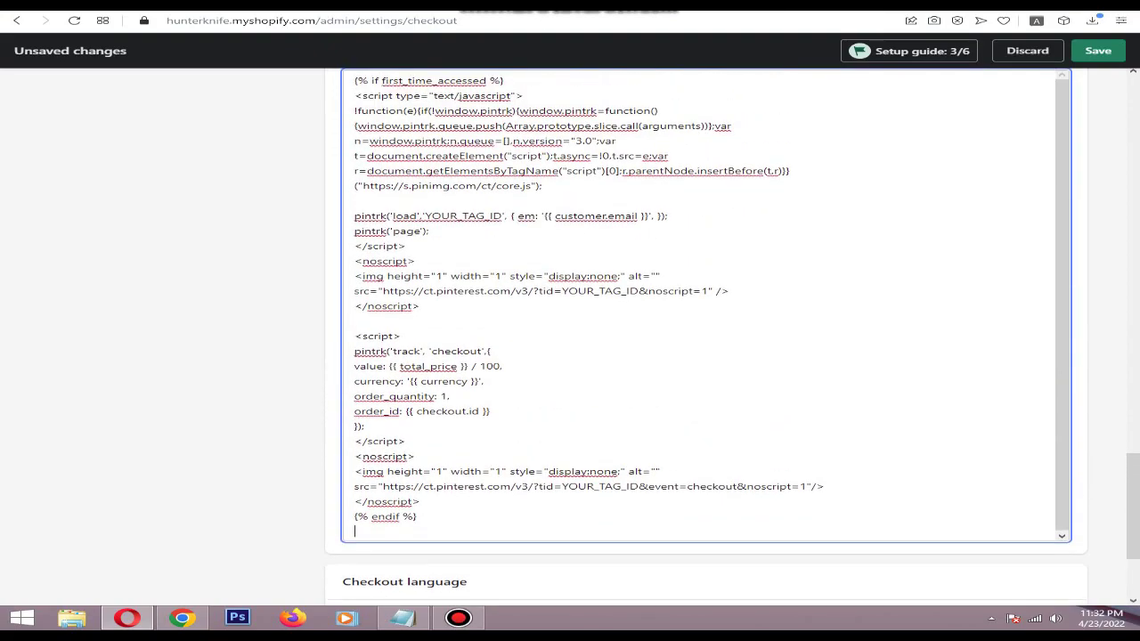
scroll(703, 338, "up", 2)
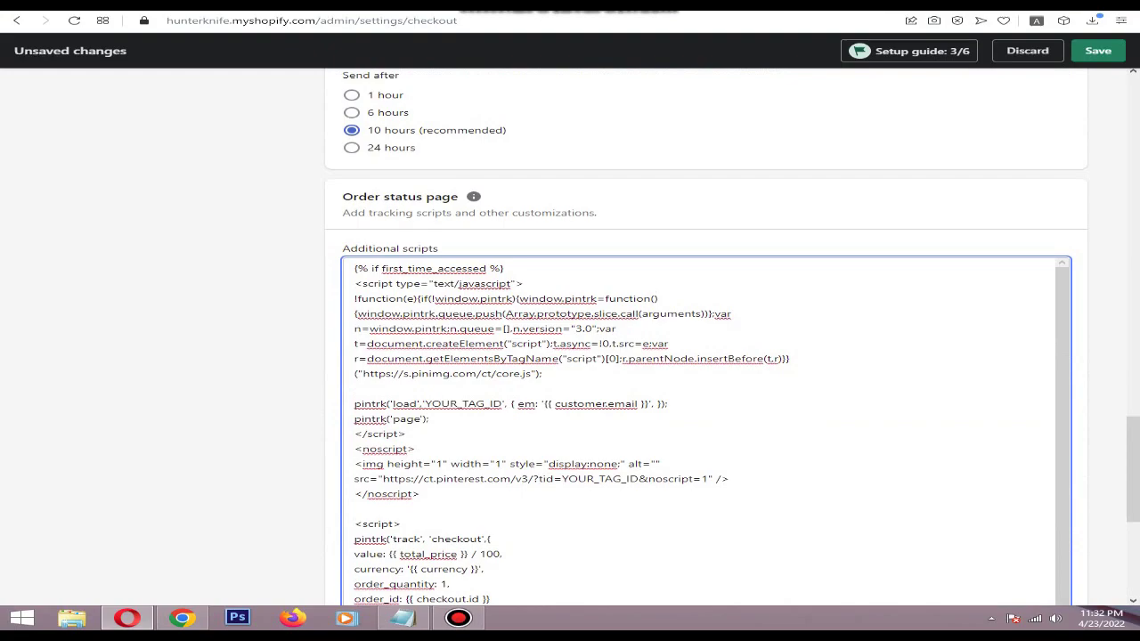
scroll(703, 338, "down", 2)
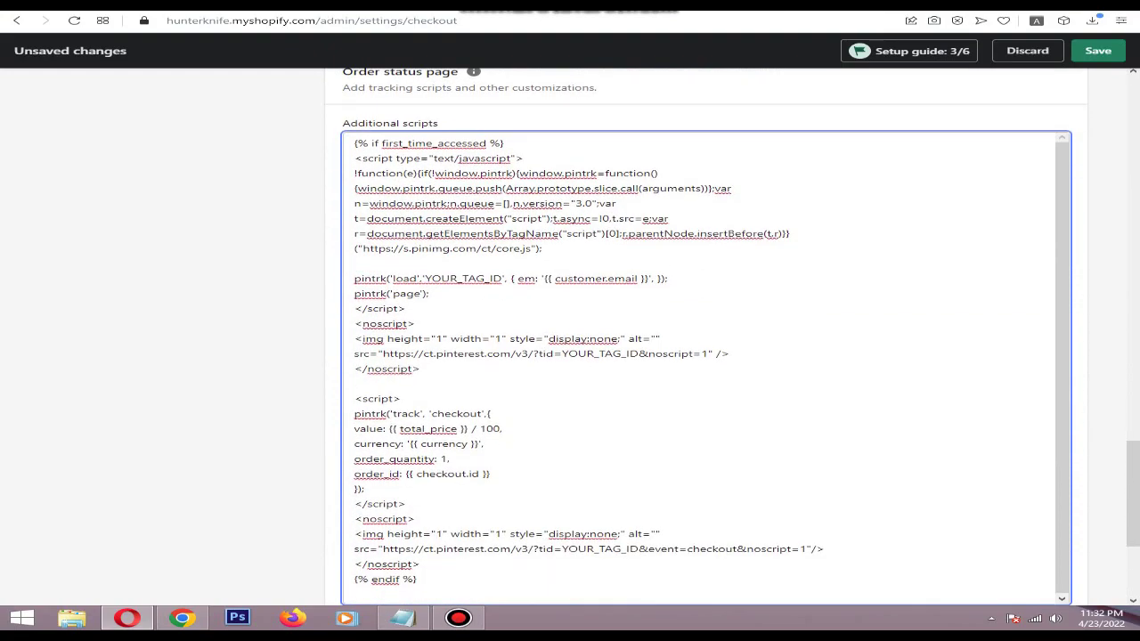
key("ctrl+f")
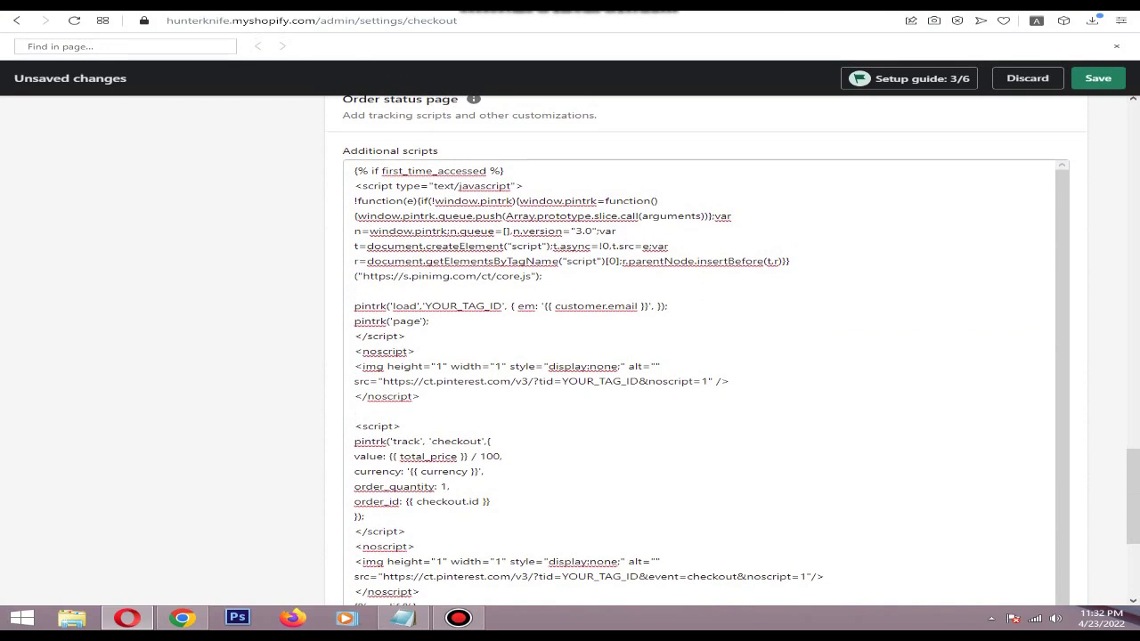
type("TAG")
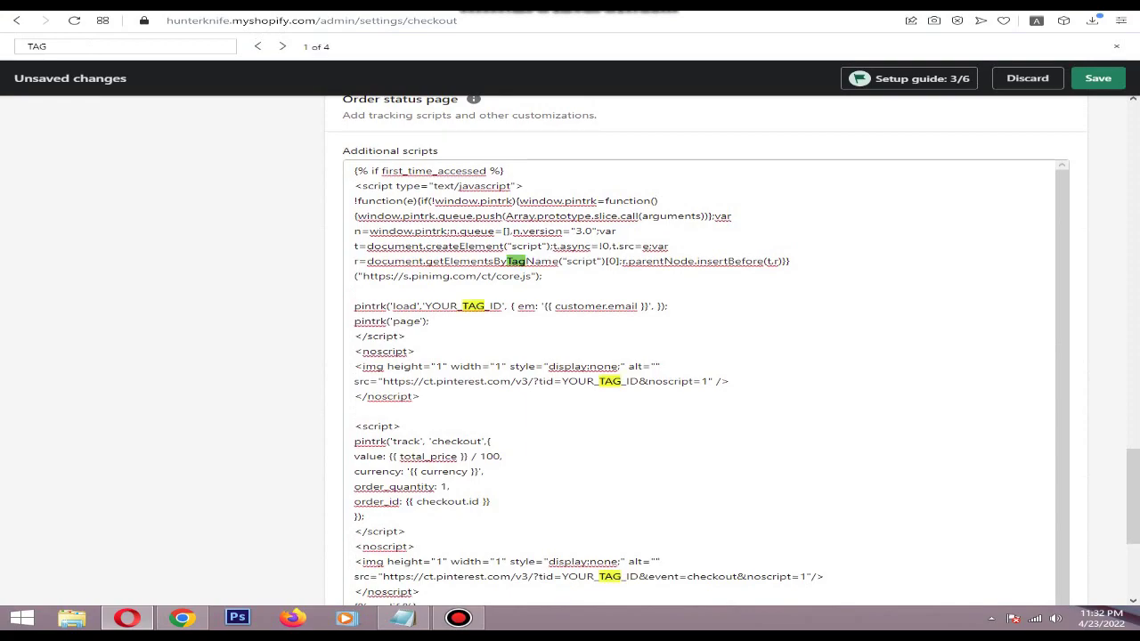
left_click(432, 321)
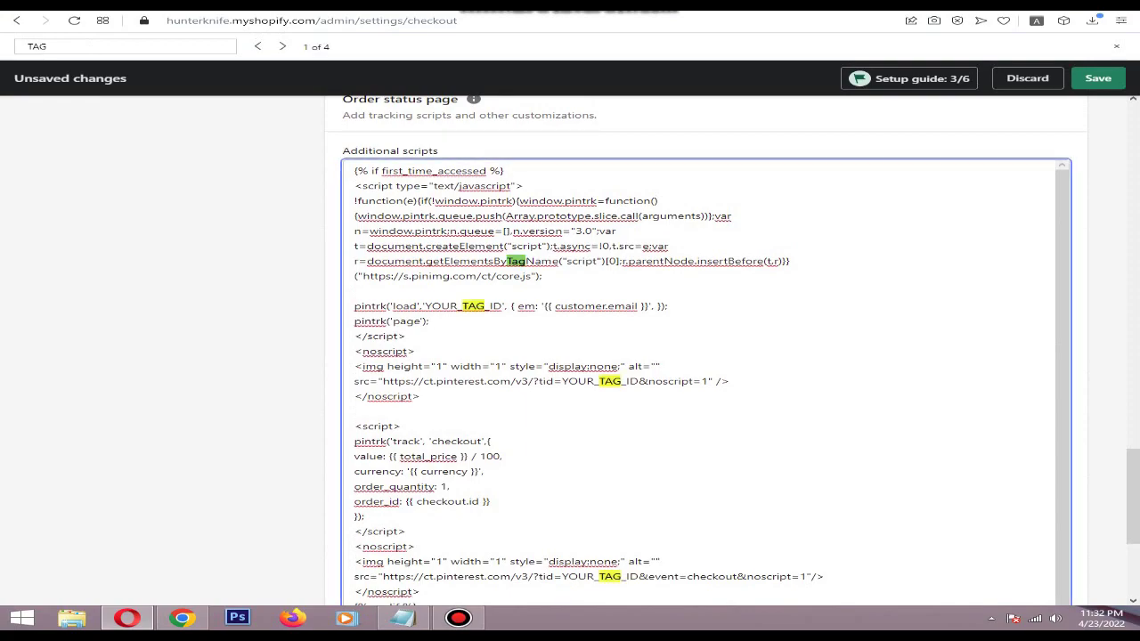
left_click_drag(425, 306, 468, 305)
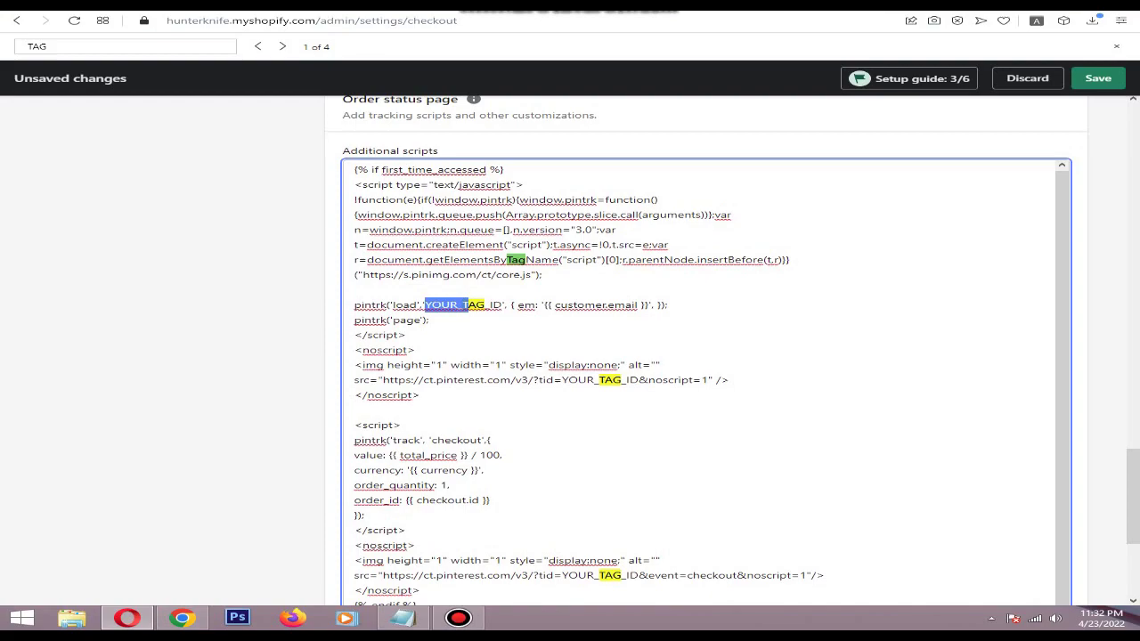
left_click_drag(425, 306, 501, 305)
key("ctrl+v")
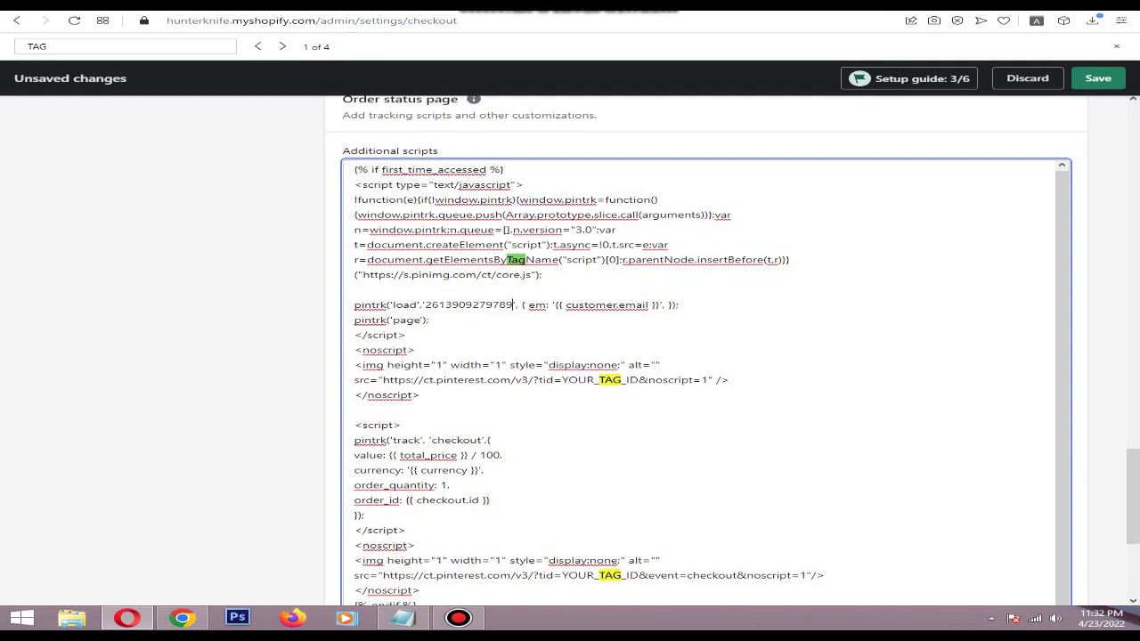
Replace YOUR_TAG_ID in both noscript image URLs of the checkout script with the copied tag ID.
left_click_drag(561, 380, 638, 380)
key("ctrl+v")
scroll(705, 357, "down", 2)
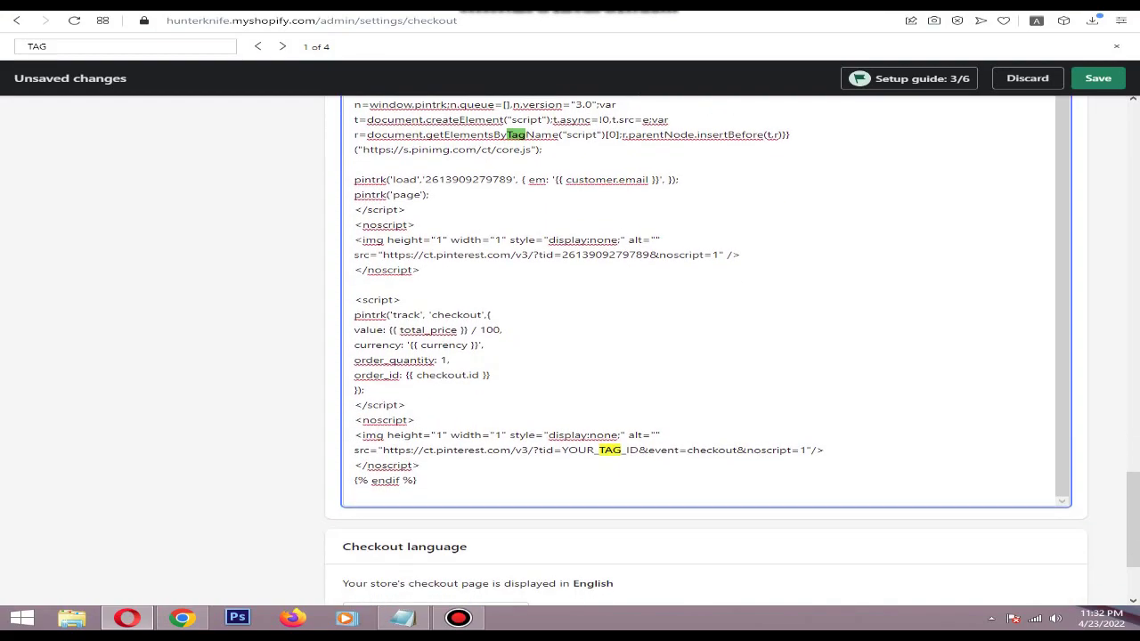
left_click_drag(562, 450, 637, 450)
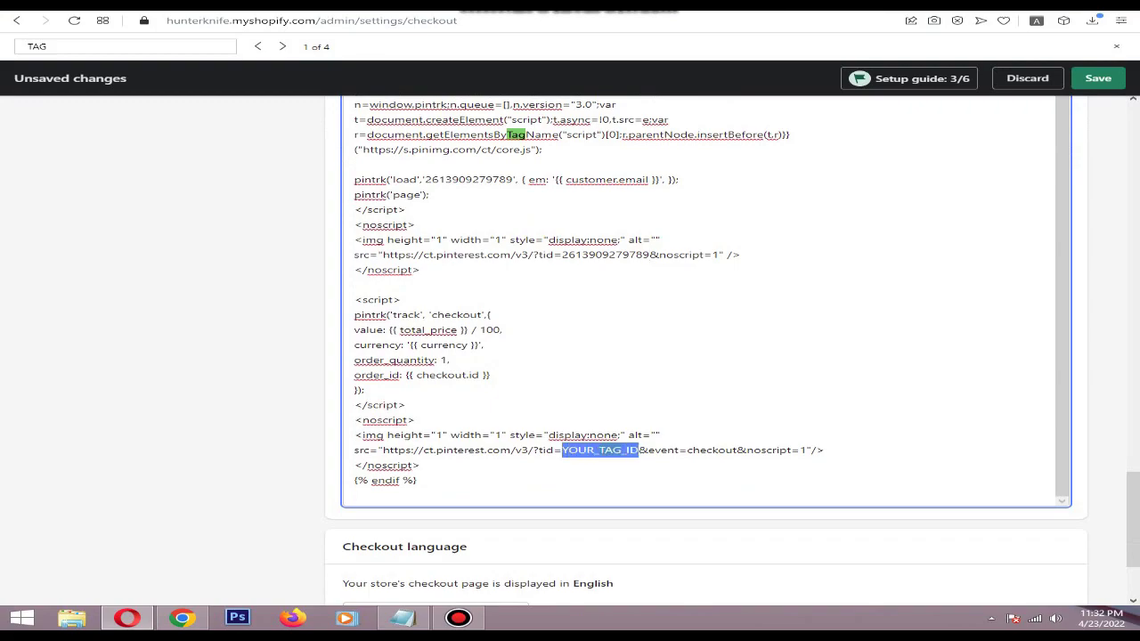
key("ctrl+v")
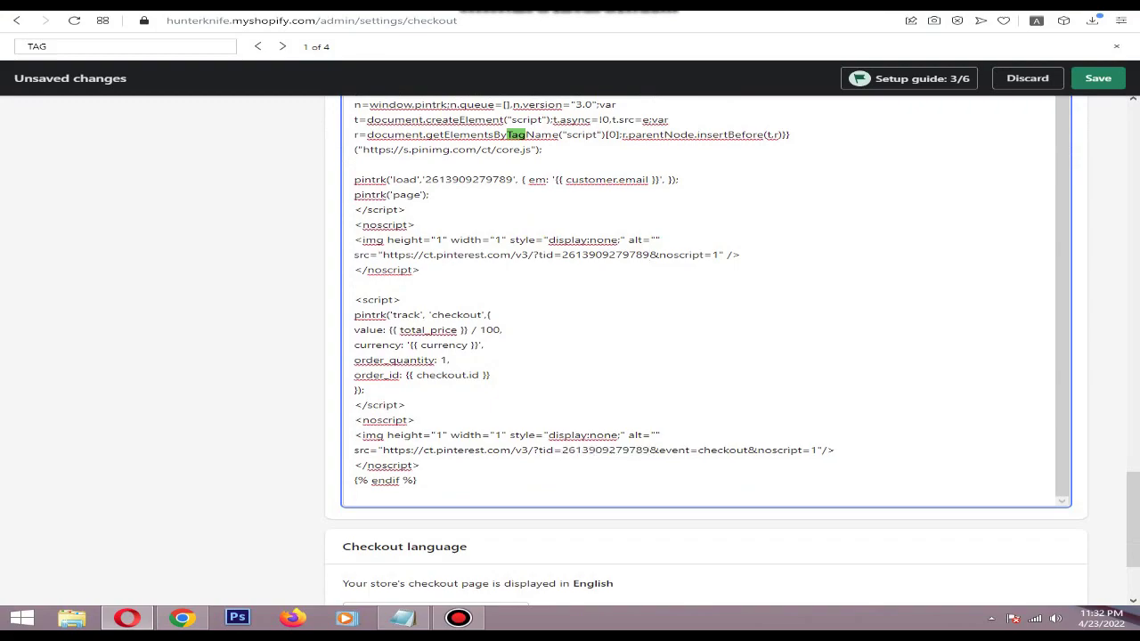
Close the page search and save the Checkout settings.
left_click(1117, 46)
scroll(706, 356, "down", 2)
left_click(1059, 519)
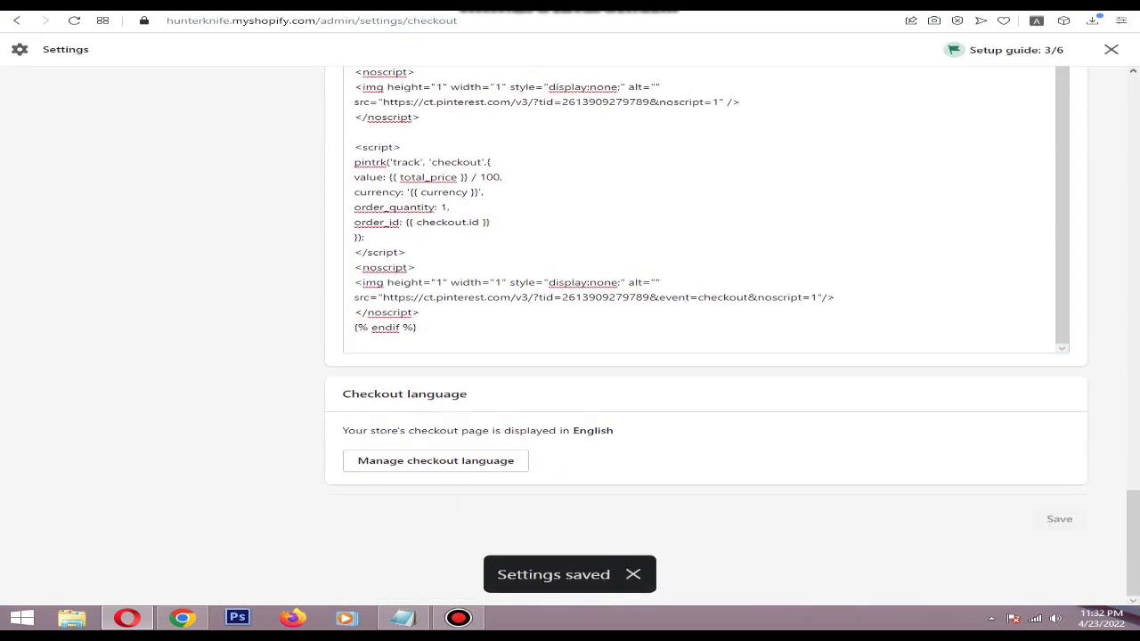
Return to the Pinterest help article and expand the "Manually add the Pinterest tag to Shopify" section.
left_click(943, 7)
scroll(570, 339, "up", 9)
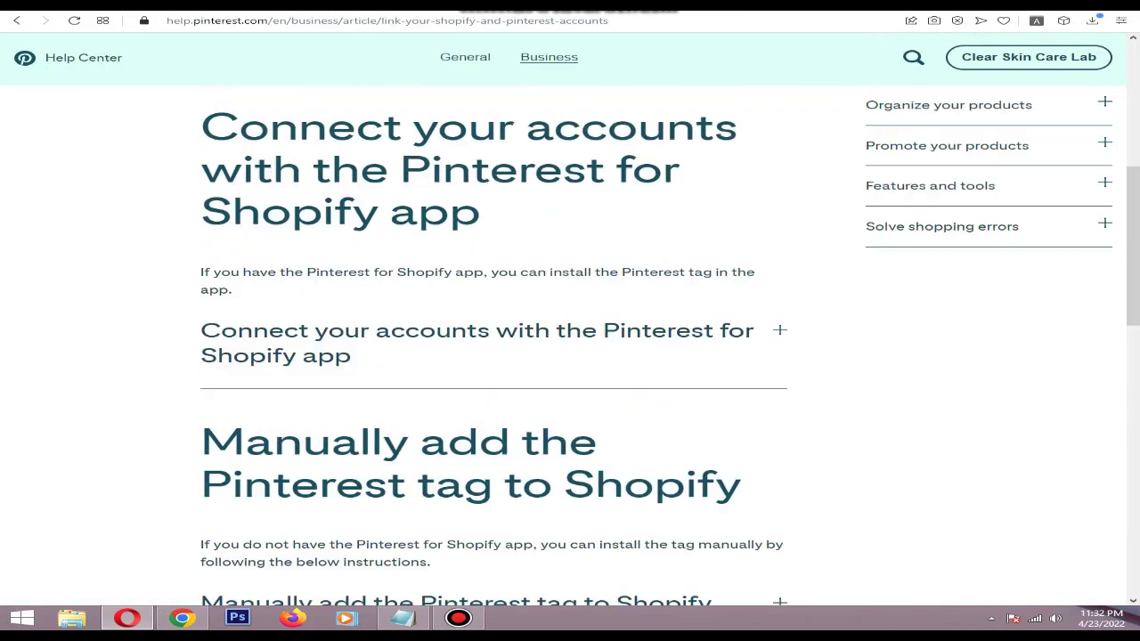
scroll(570, 339, "down", 5)
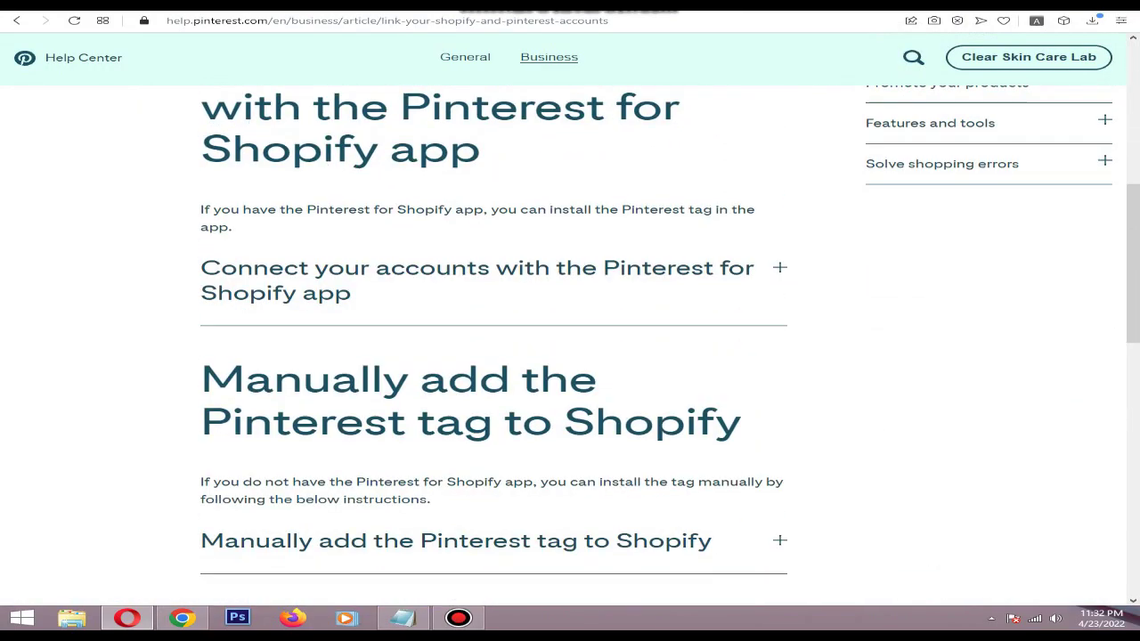
scroll(570, 338, "down", 5)
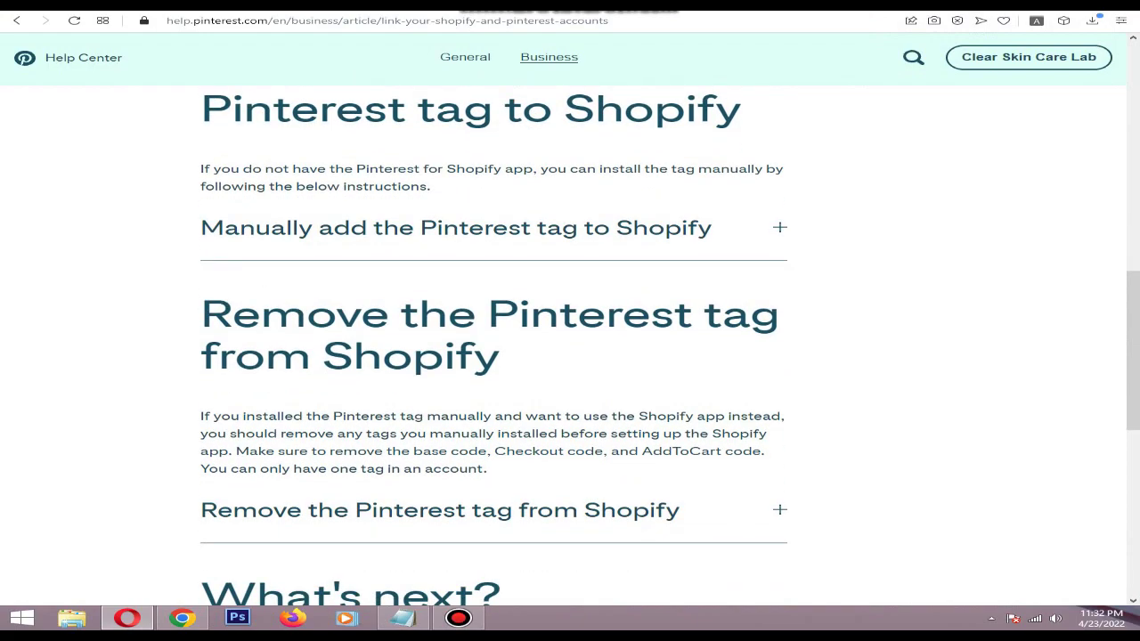
left_click(780, 228)
scroll(570, 339, "down", 2)
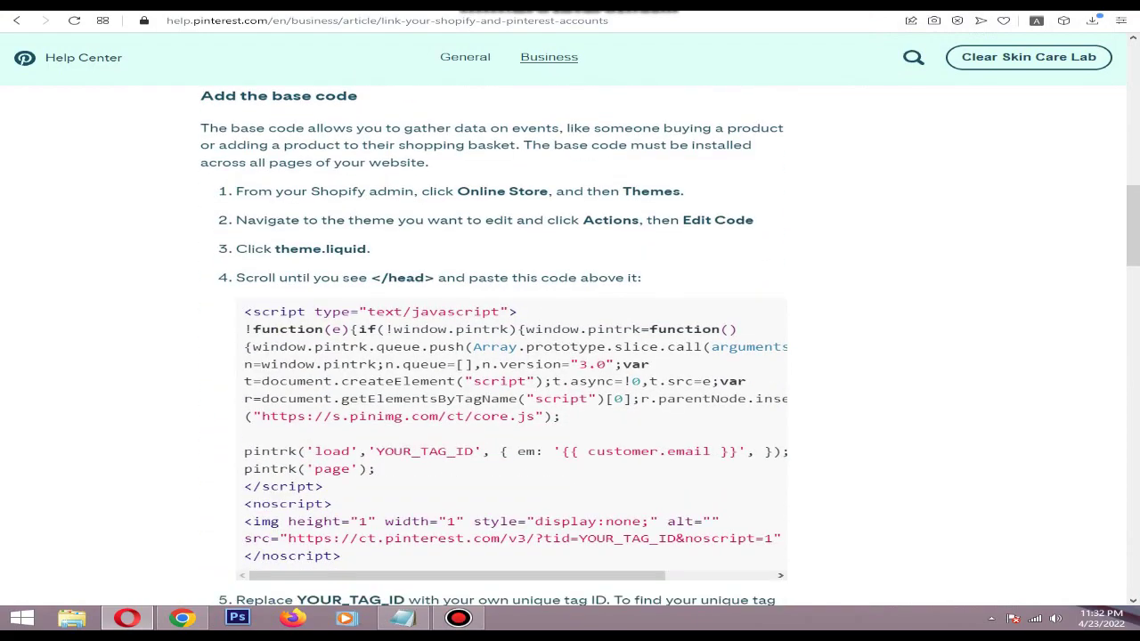